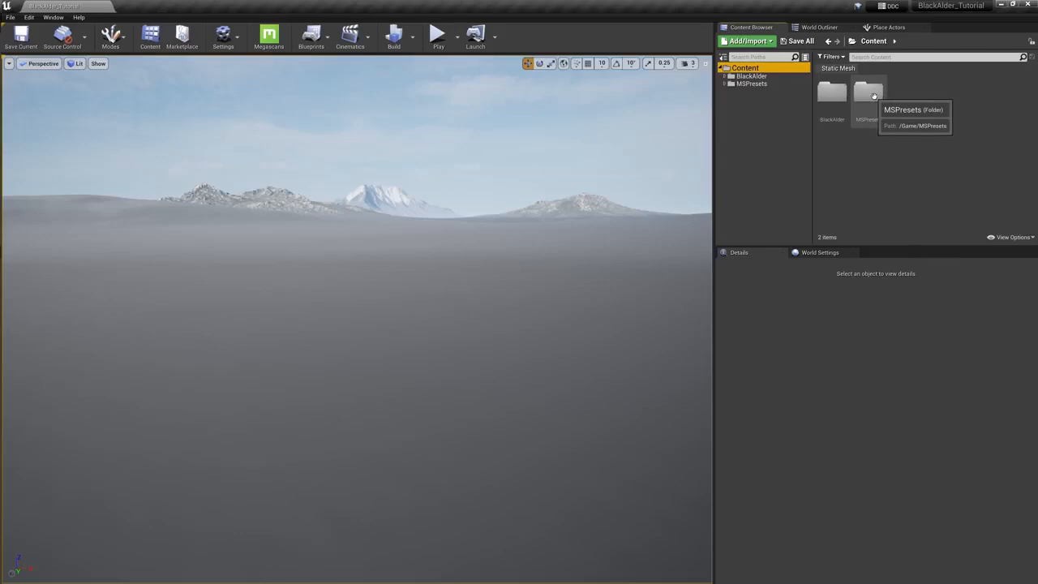
# Open the PivotPainter folder inside BlackAlder's Geometry folder and look over the tree models
pyautogui.doubleClick(830, 98)
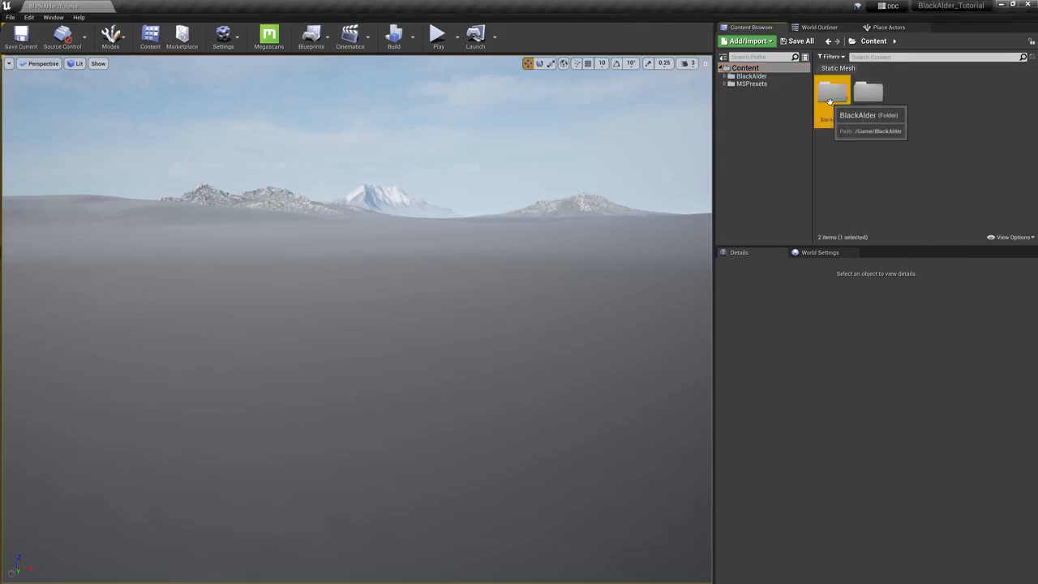
pyautogui.doubleClick(830, 96)
pyautogui.doubleClick(831, 97)
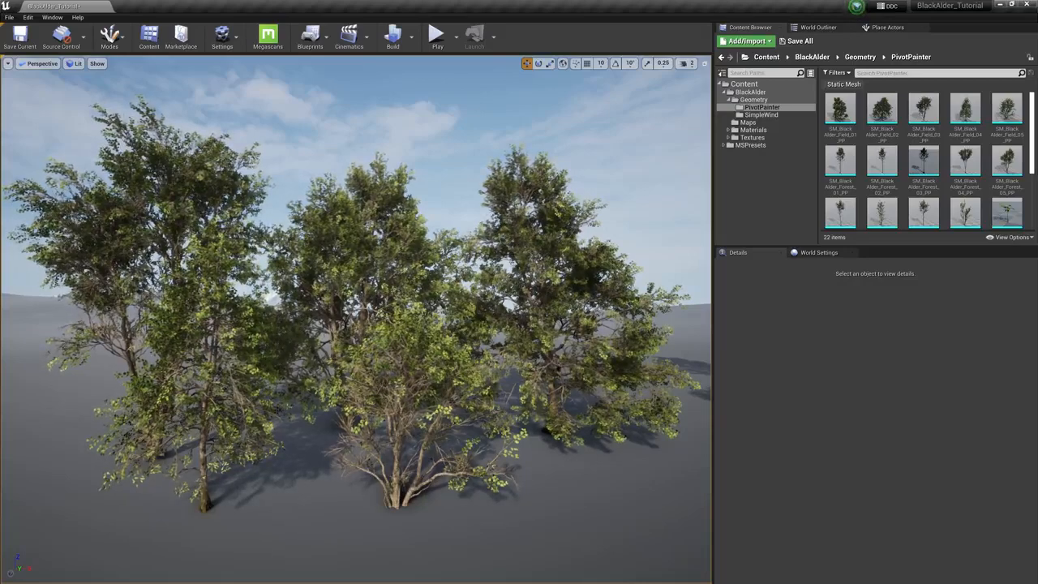
pyautogui.press('d')
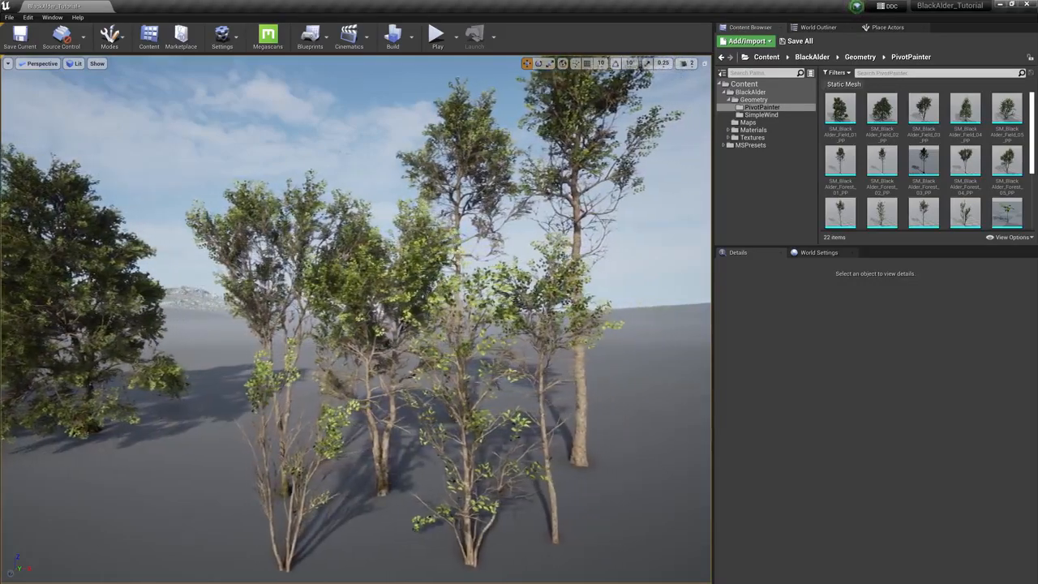
pyautogui.press('d')
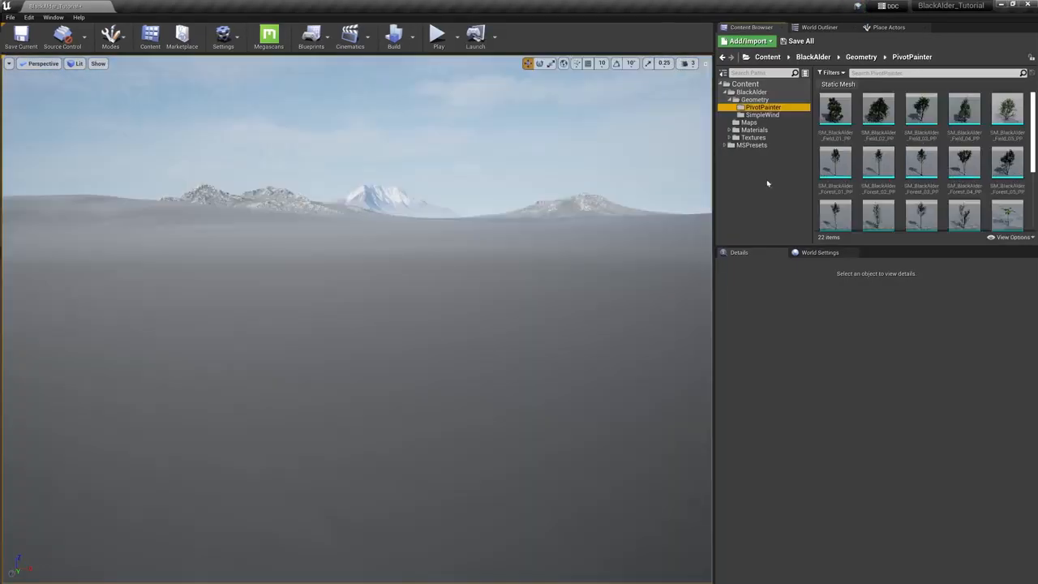
# Place the PivotPainter meshes SM_BlackAlder_Field_01_PP, Forest_02_PP, Forest_07_PP and Forest_04_PP together on the ground
pyautogui.moveTo(835, 109); pyautogui.dragTo(248, 374)
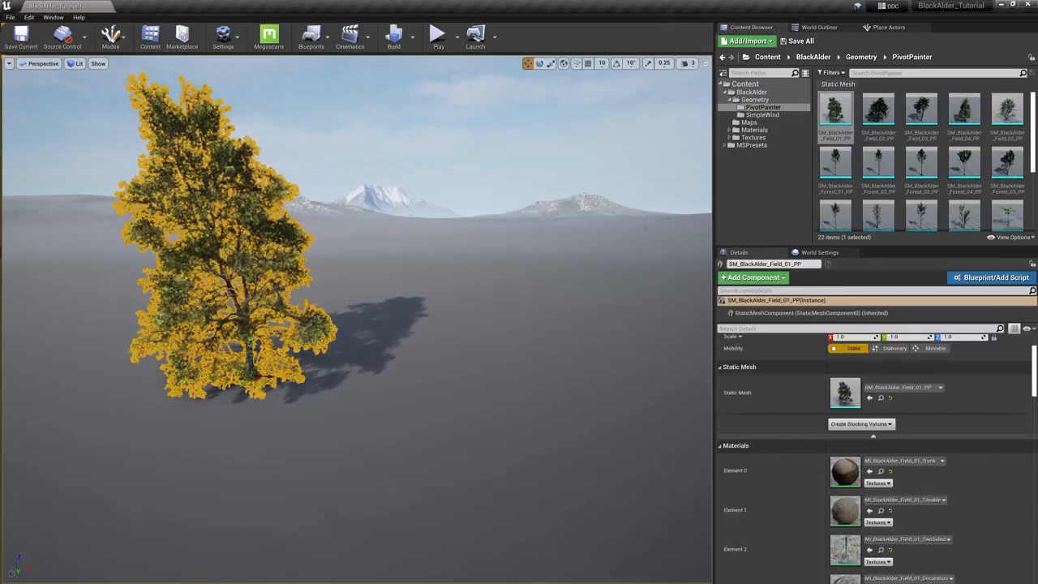
pyautogui.moveTo(878, 162); pyautogui.dragTo(346, 351)
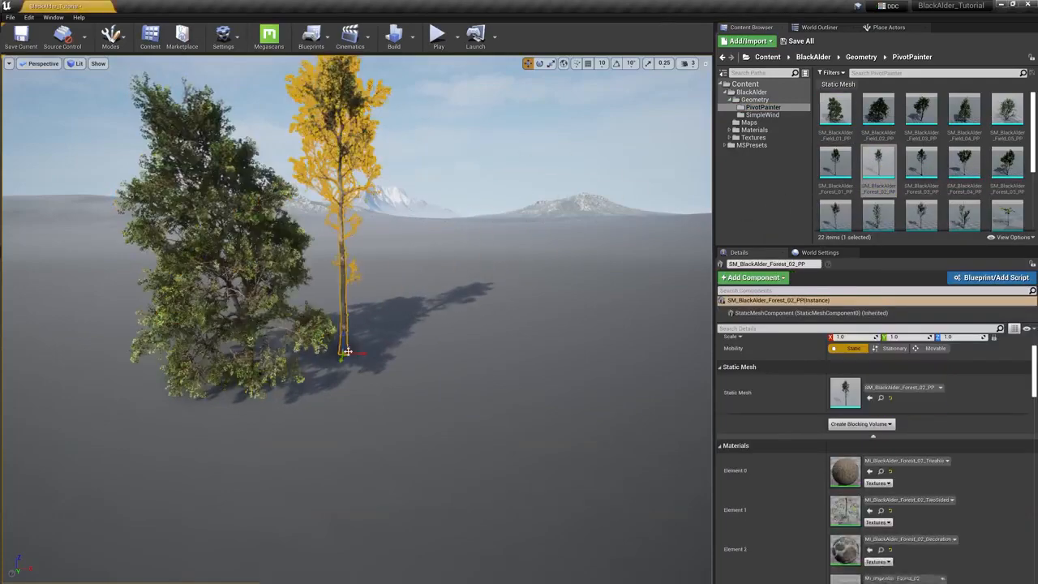
pyautogui.moveTo(878, 214); pyautogui.dragTo(298, 433)
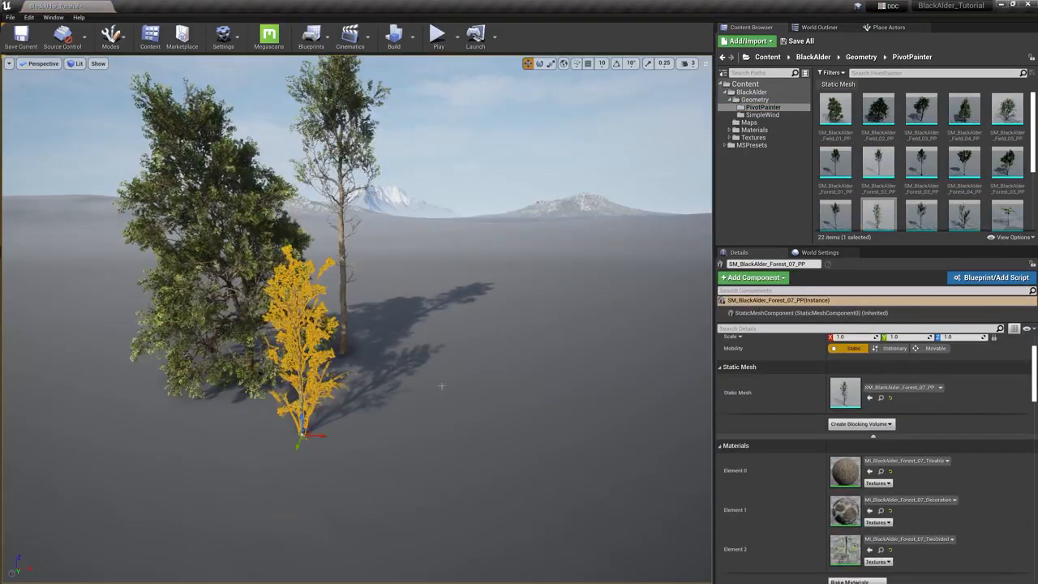
pyautogui.moveTo(964, 162); pyautogui.dragTo(390, 400)
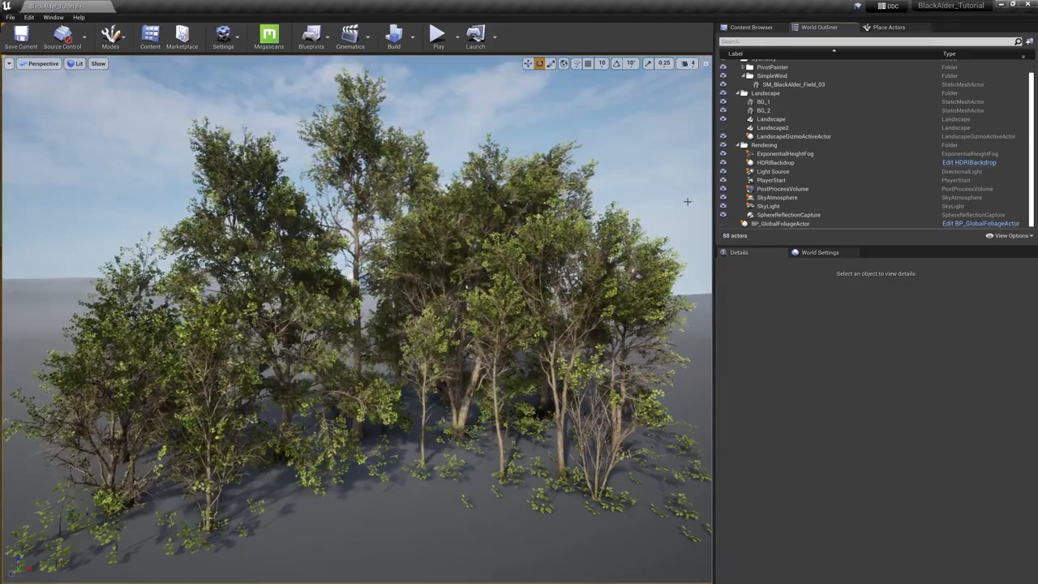
# Unhide BP_GlobalFoliageActor in the scene and open the MSPresets/MS_Foliage_Material/GlobalFoliageActor content folder
pyautogui.click(723, 223)
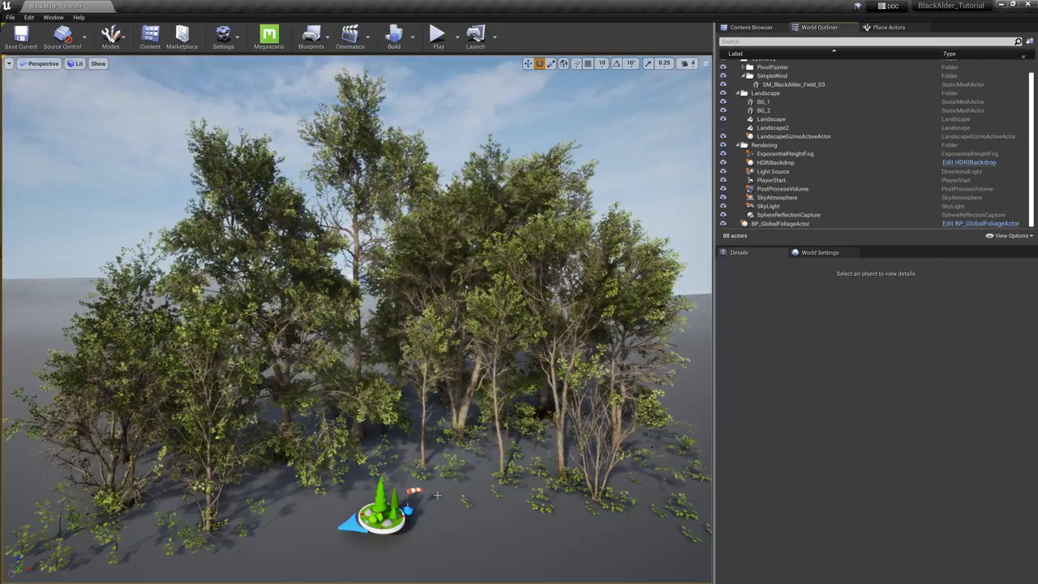
pyautogui.click(751, 26)
pyautogui.click(751, 145)
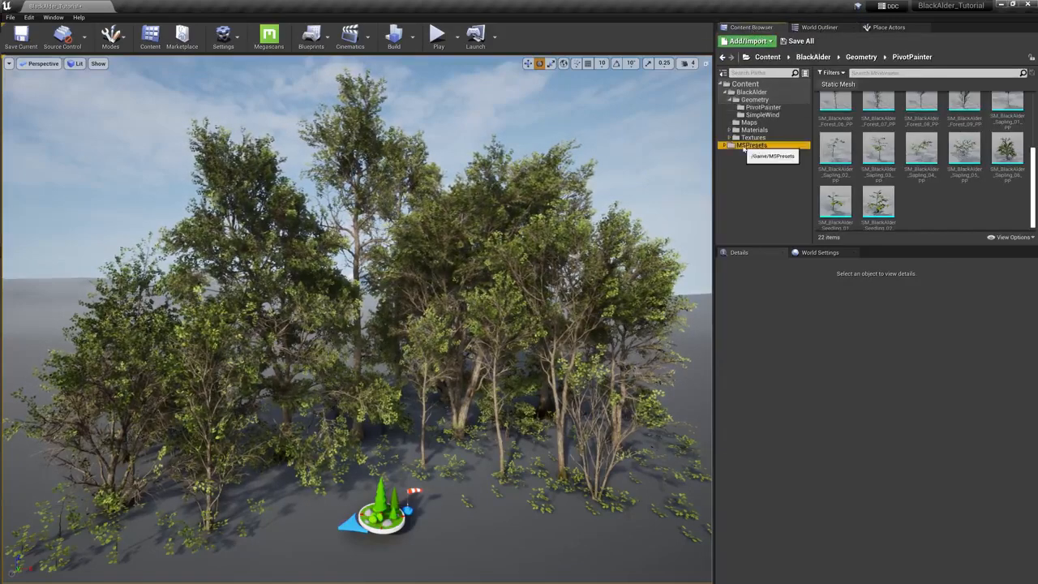
pyautogui.doubleClick(827, 94)
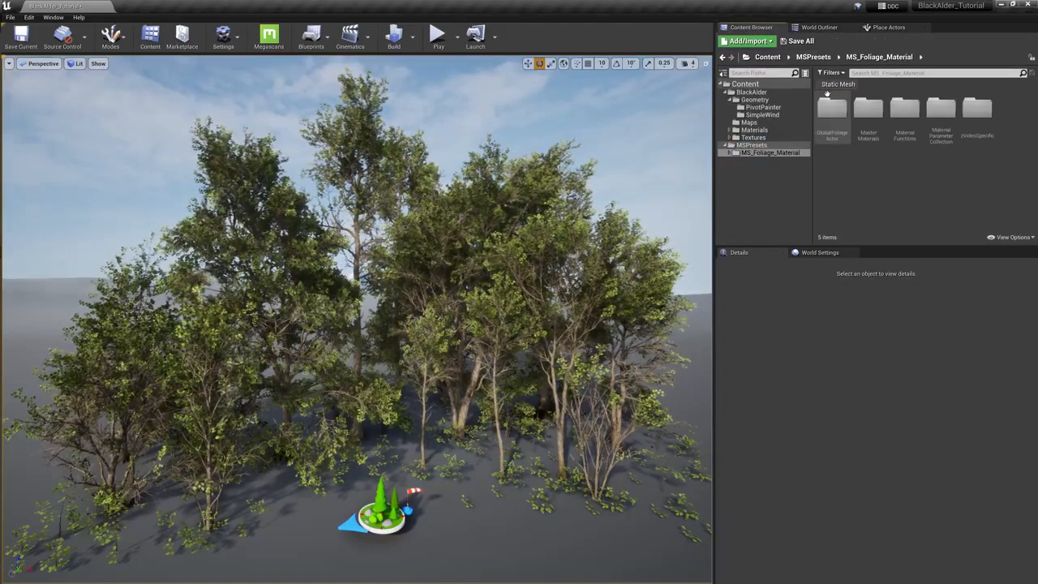
pyautogui.doubleClick(830, 104)
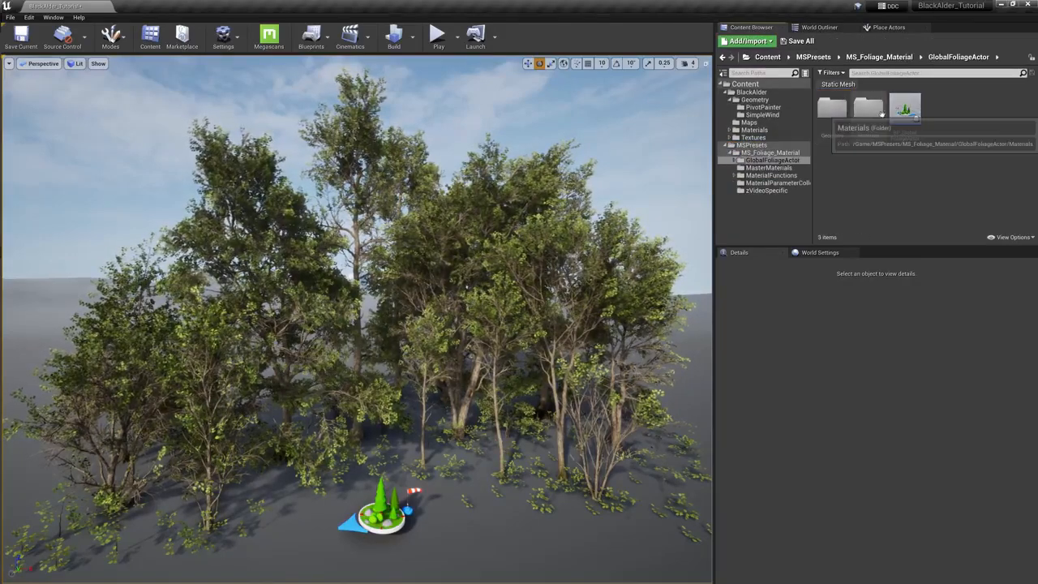
# Bring the global foliage actor blueprint into the scene and rotate it to change the wind direction
pyautogui.moveTo(905, 111); pyautogui.dragTo(494, 203)
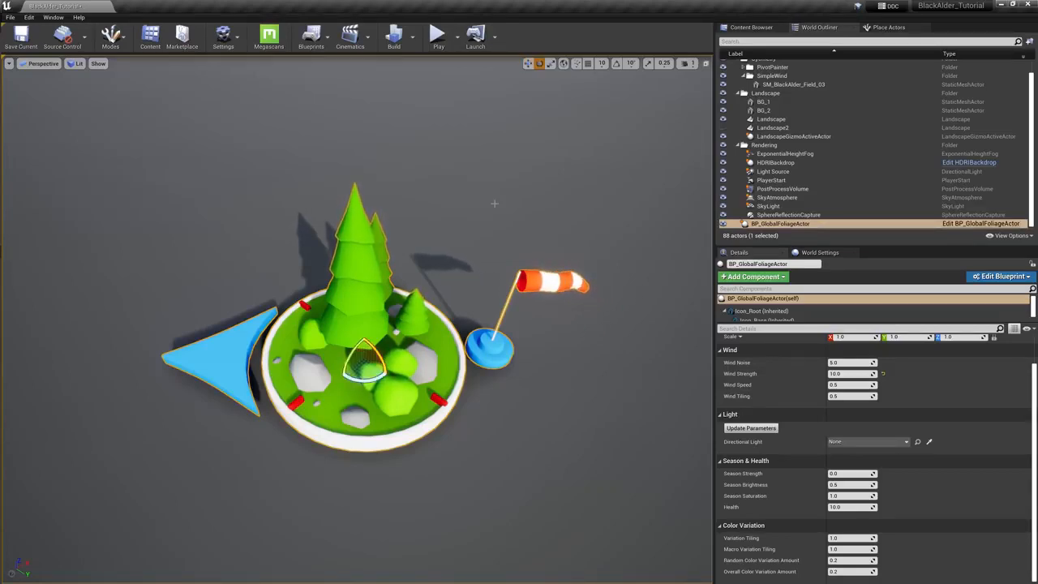
pyautogui.moveTo(354, 385); pyautogui.dragTo(199, 426)
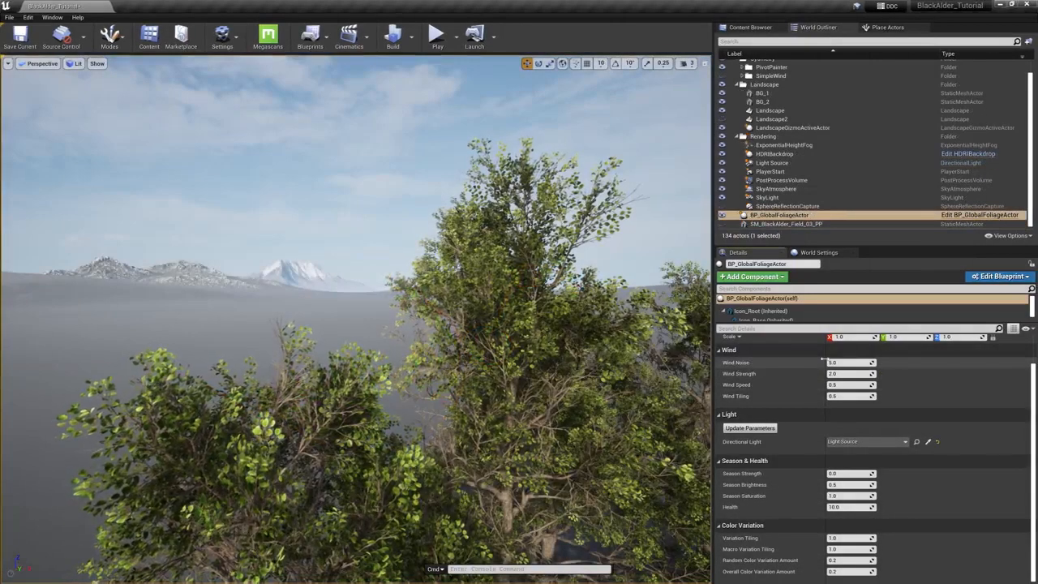
# Set the global foliage actor's Wind Noise to 30
pyautogui.click(838, 363)
pyautogui.write('30')
pyautogui.press('Return')
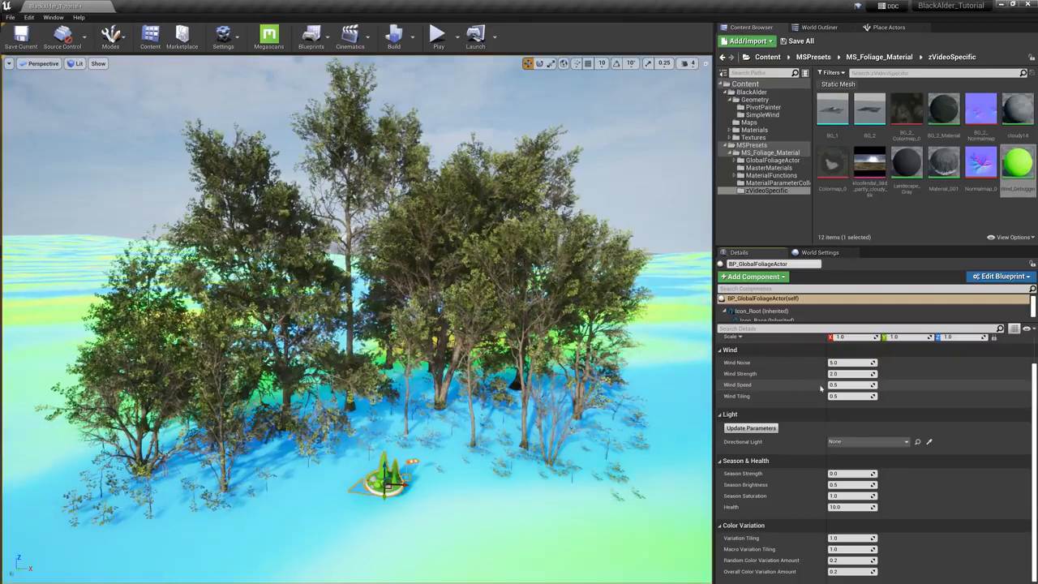
# Try a Wind Speed of 2.0 on the foliage actor and reset it to the default
pyautogui.click(843, 385)
pyautogui.write('2.0')
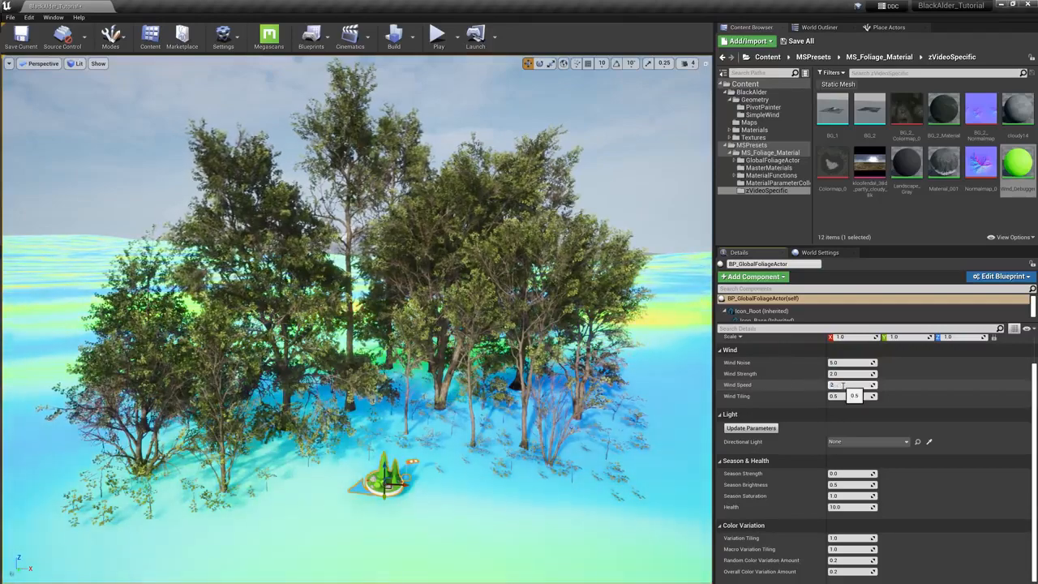
pyautogui.press('Return')
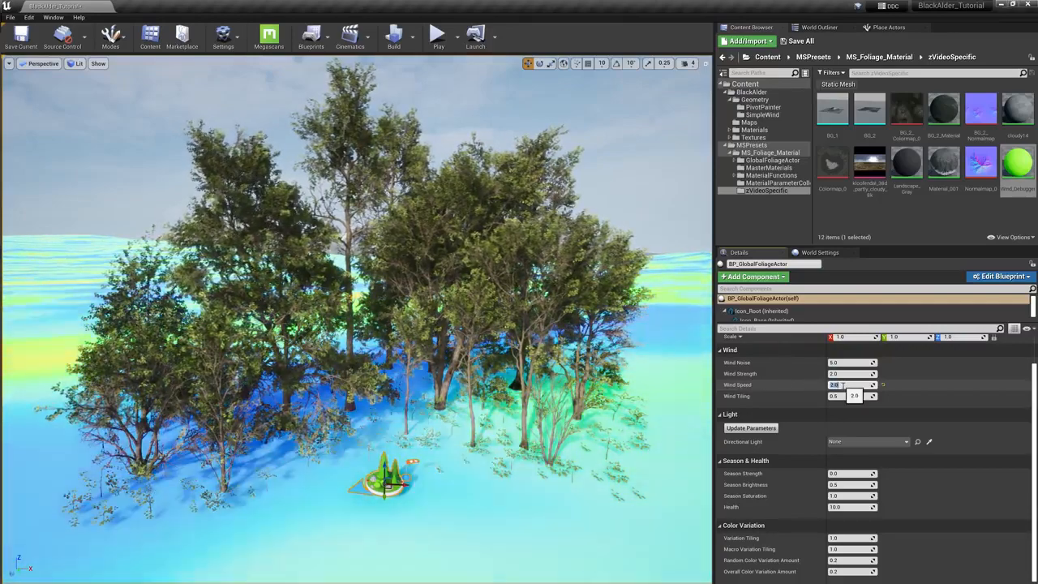
pyautogui.click(883, 385)
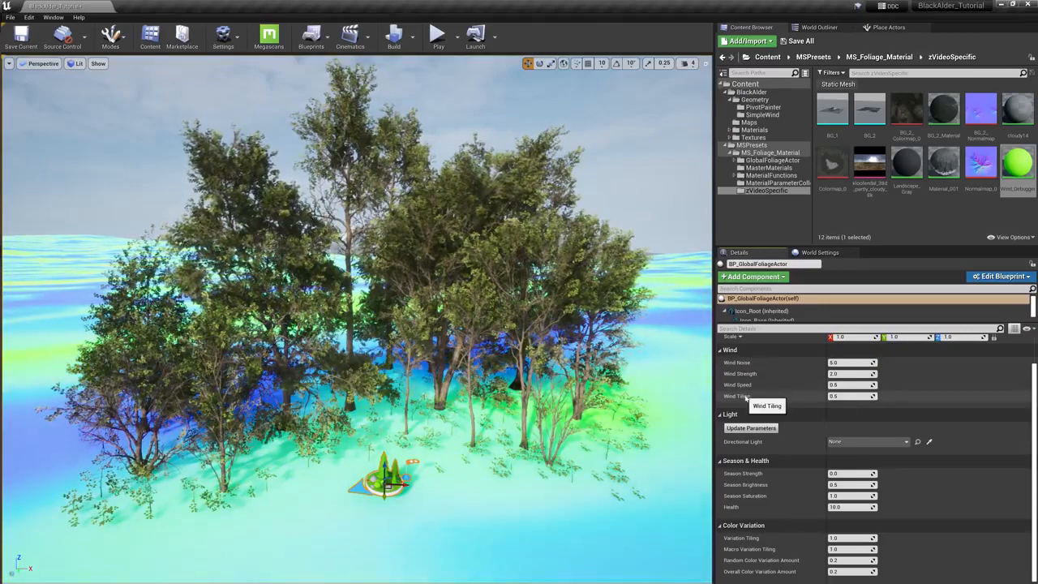
# Try Wind Tiling values of 0.2, 2.0 and 0.05, and return it to 0.5
pyautogui.click(846, 396)
pyautogui.write('0.2')
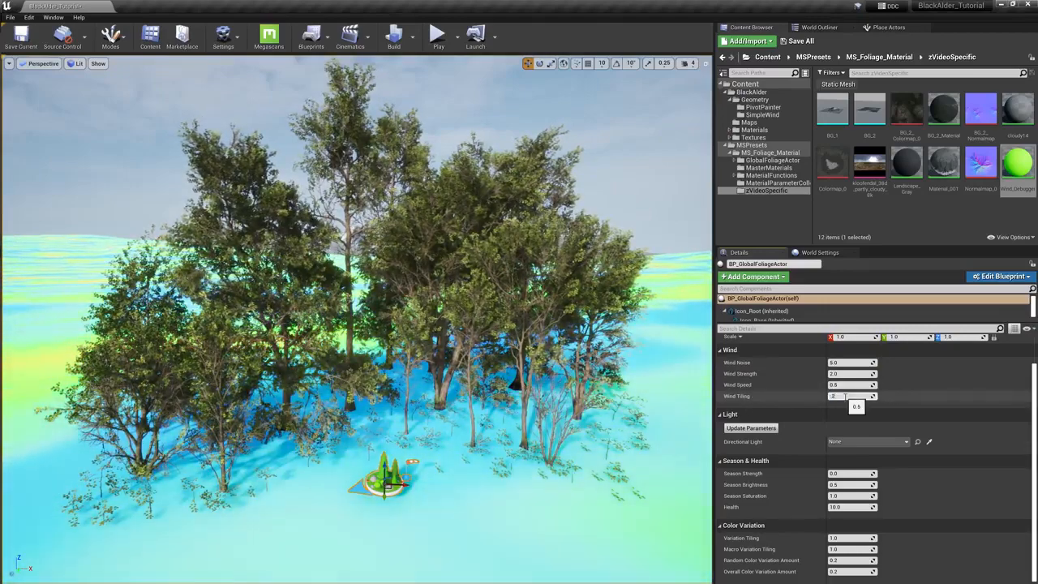
pyautogui.press('Return')
pyautogui.write('2')
pyautogui.press('Return')
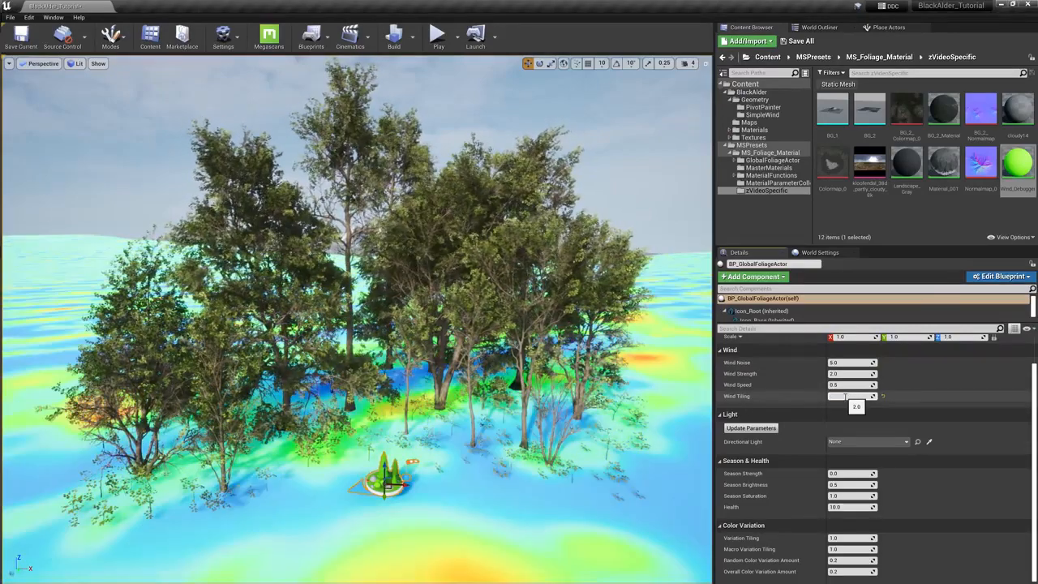
pyautogui.press('Return')
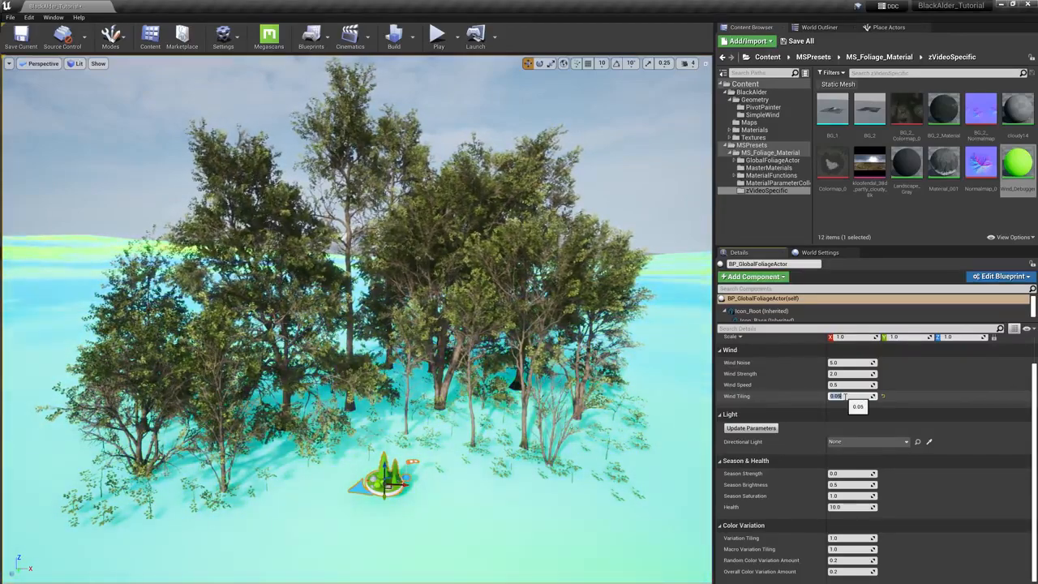
pyautogui.write('5')
pyautogui.press('Return')
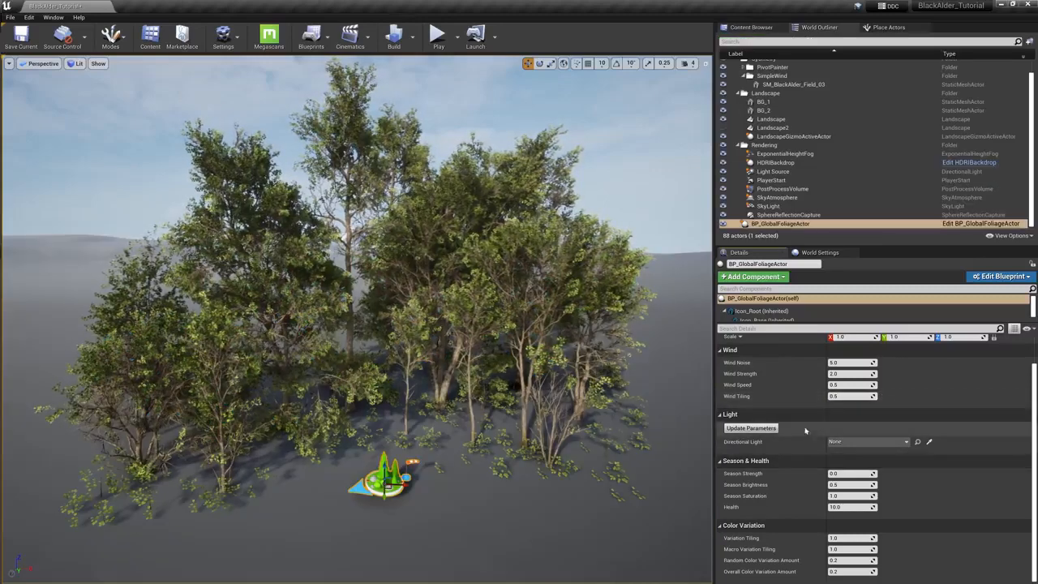
# Assign Light Source as the foliage actor's Directional Light
pyautogui.click(869, 443)
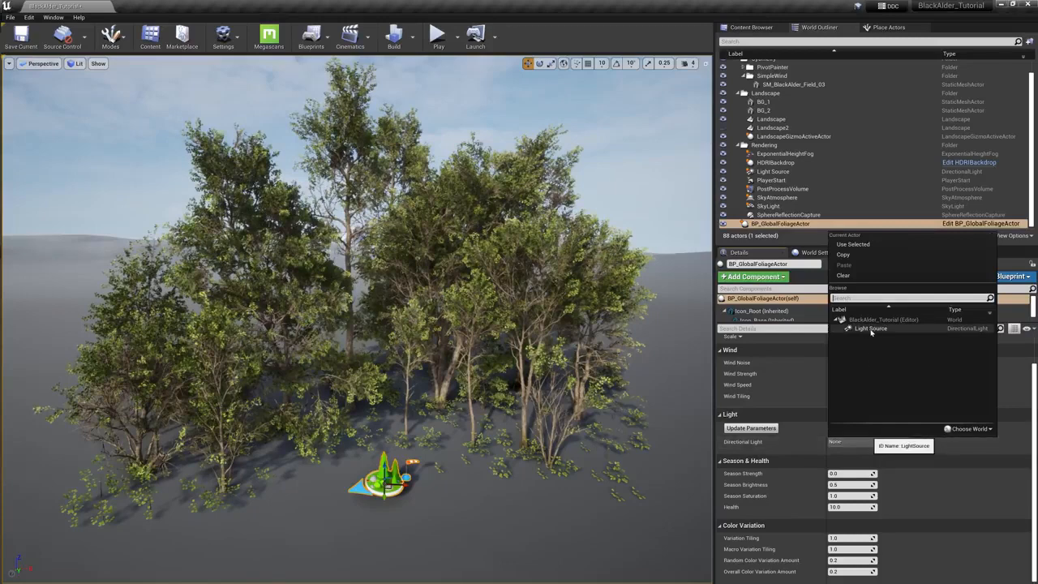
pyautogui.click(870, 327)
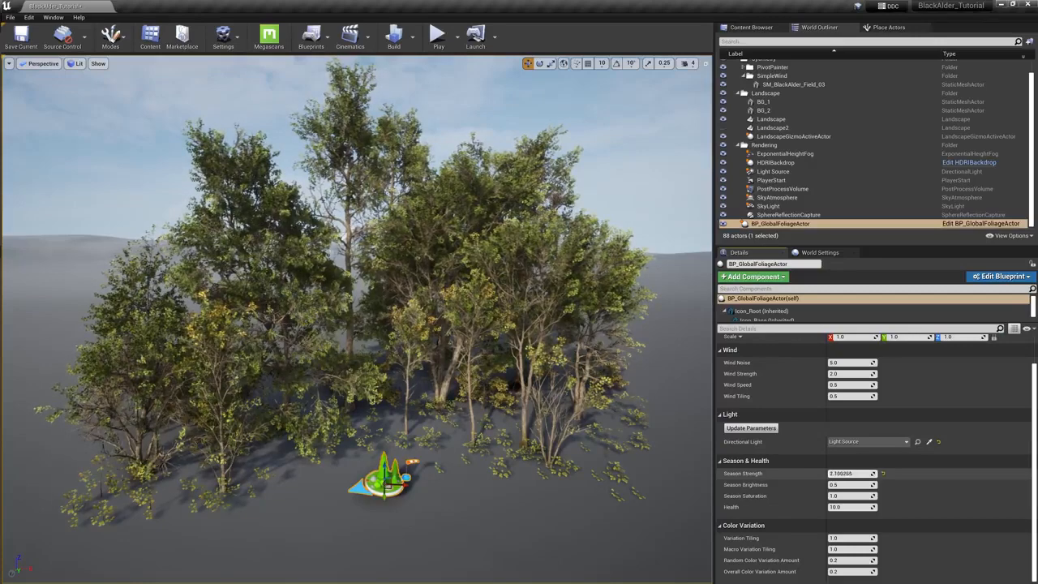
# Raise Season Strength to about 36.4 and Season Brightness to about 3.93, and adjust Season Saturation to about 0.7
pyautogui.moveTo(850, 474); pyautogui.dragTo(864, 473)
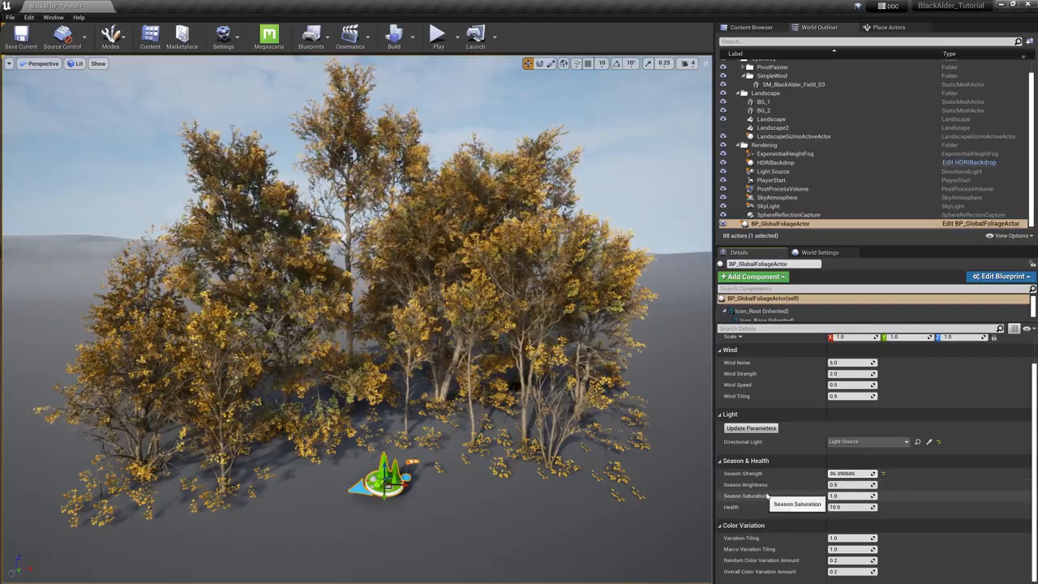
pyautogui.moveTo(850, 484); pyautogui.dragTo(873, 495)
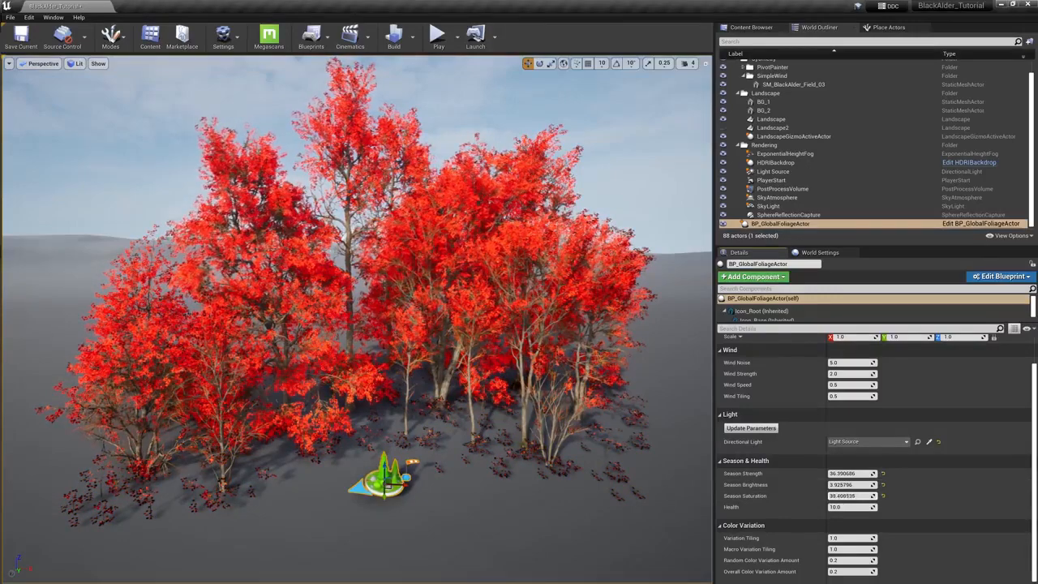
pyautogui.moveTo(868, 496); pyautogui.dragTo(850, 495)
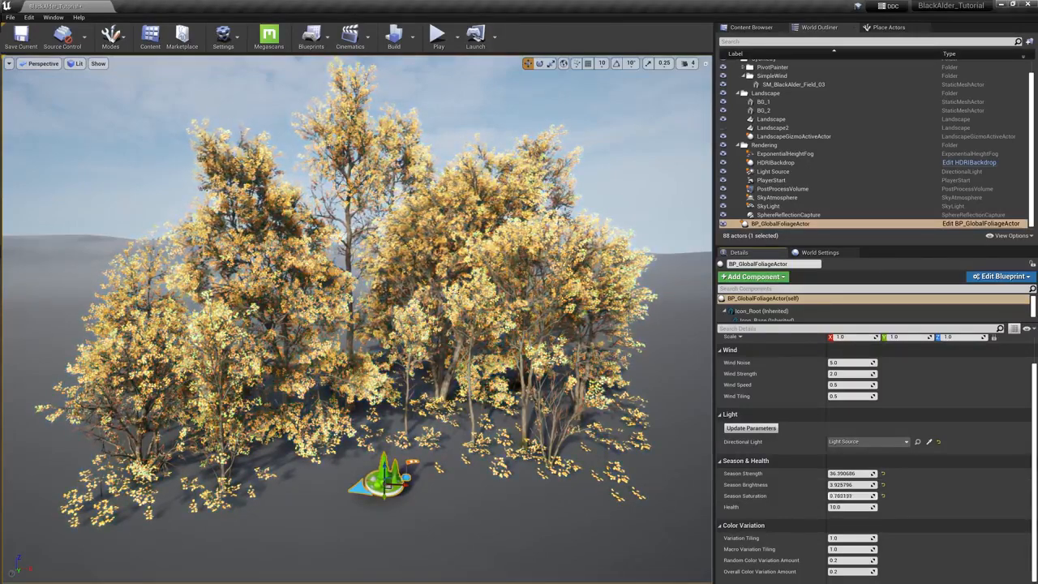
# Reset Season Strength, Season Brightness and Season Saturation to their default values
pyautogui.click(883, 474)
pyautogui.click(883, 485)
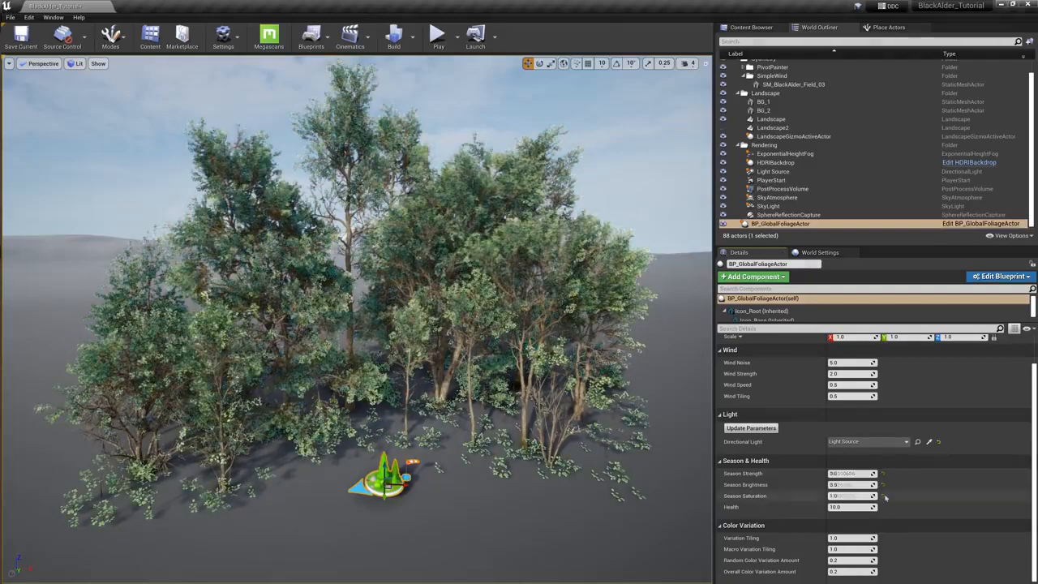
pyautogui.click(884, 496)
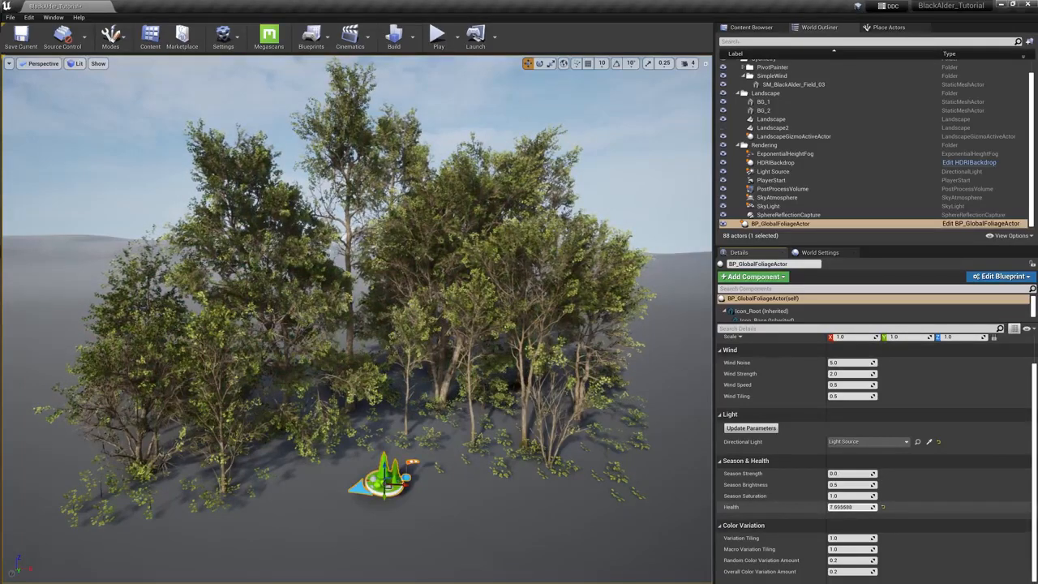
# Lower the foliage actor's Health and adjust its Variation Tiling and Macro Variation Tiling
pyautogui.moveTo(851, 507); pyautogui.dragTo(843, 507)
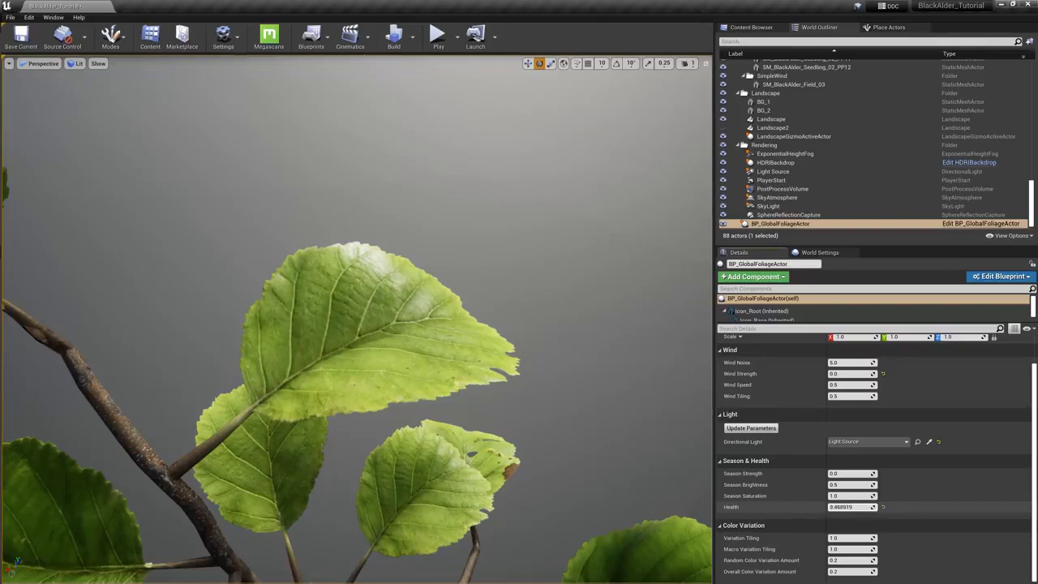
pyautogui.moveTo(852, 507); pyautogui.dragTo(821, 507)
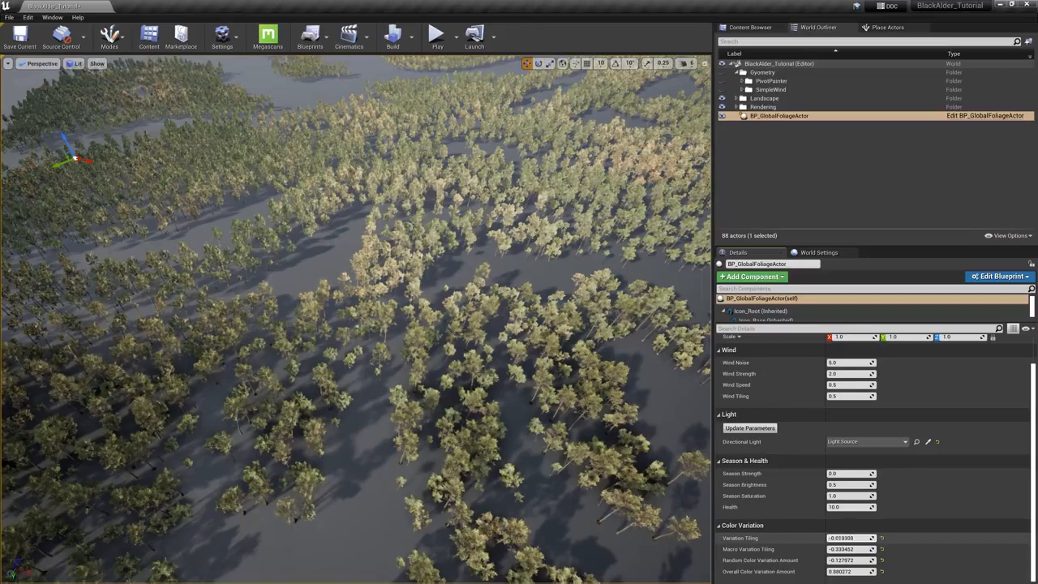
pyautogui.moveTo(848, 538); pyautogui.dragTo(861, 538)
pyautogui.moveTo(848, 538)
pyautogui.mouseDown()
pyautogui.moveTo(860, 538)
pyautogui.moveTo(840, 549)
pyautogui.moveTo(853, 549)
pyautogui.mouseUp()
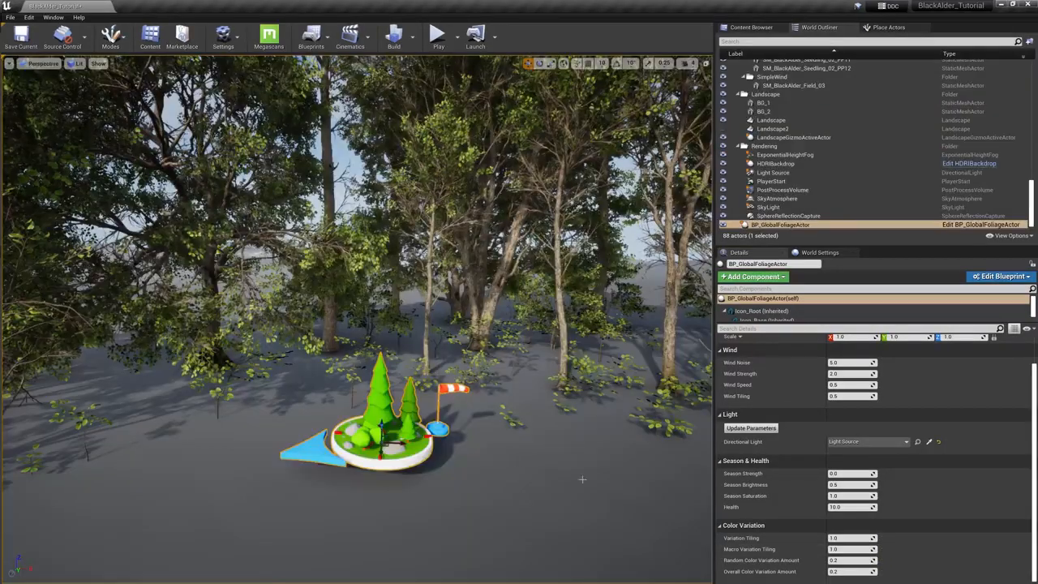
# Raise the foliage actor's Season Strength to about 3.34 and Season Brightness to about 1
pyautogui.moveTo(848, 473); pyautogui.dragTo(869, 484)
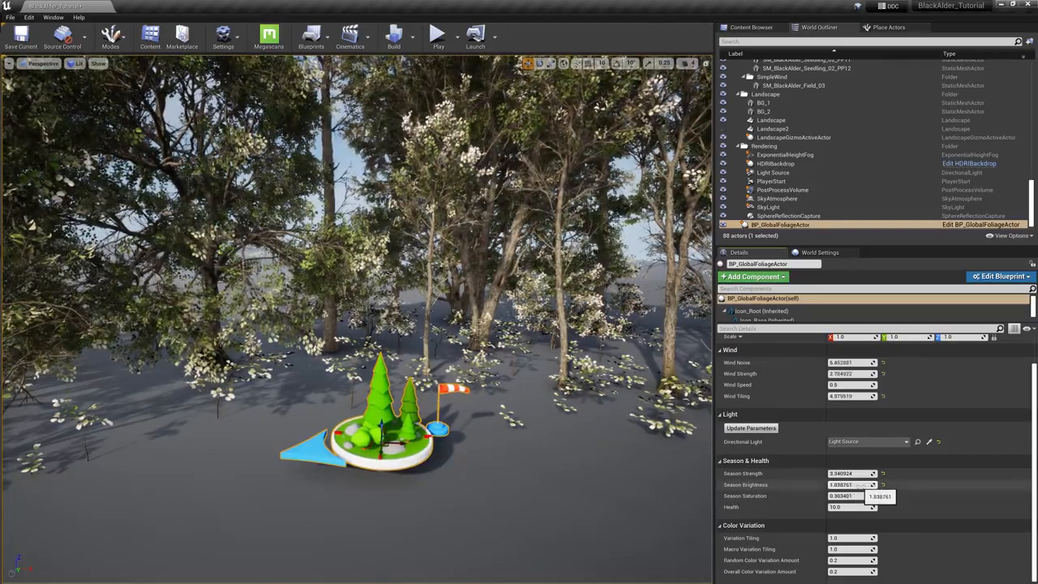
pyautogui.moveTo(853, 509)
pyautogui.mouseDown()
pyautogui.moveTo(838, 508)
pyautogui.moveTo(852, 509)
pyautogui.mouseUp()
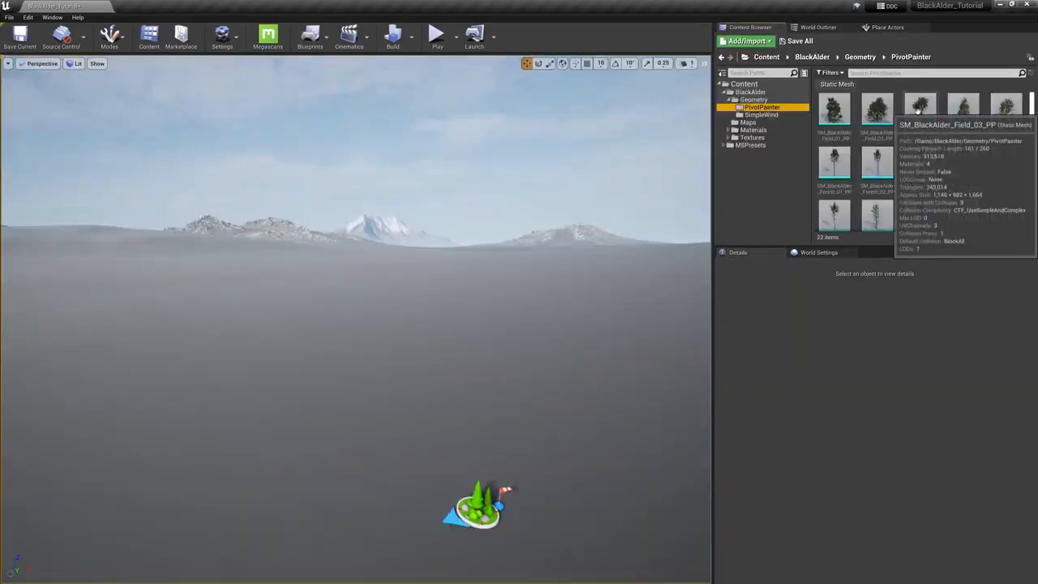
# Place the SM_BlackAlder_Field_03_PP tree beside the foliage actor and bring up its material elements
pyautogui.moveTo(917, 112); pyautogui.dragTo(345, 519)
pyautogui.scroll(-4, 821, 364)
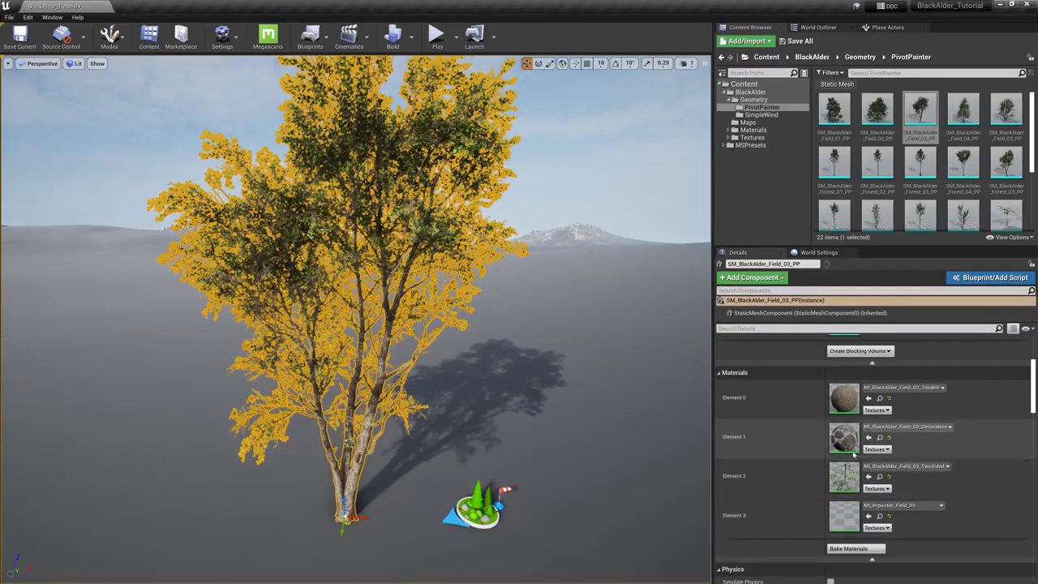
# Locate the tree's Tileable material in its Field_03 folder, check MAI_BlackAlder_Field_03, and browse to the MS_Foliage_Material MasterMaterials folder
pyautogui.click(880, 399)
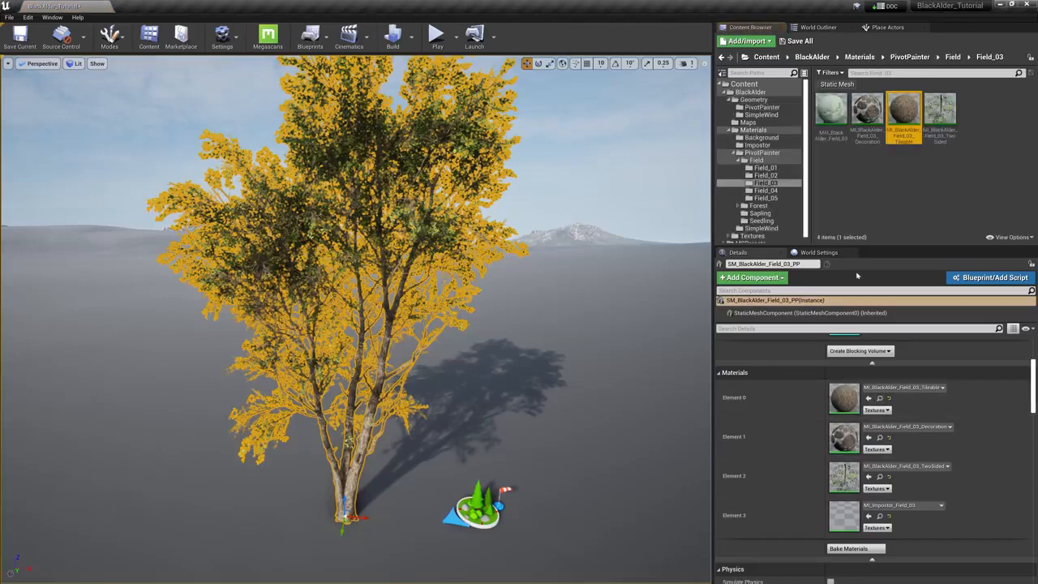
pyautogui.click(831, 113)
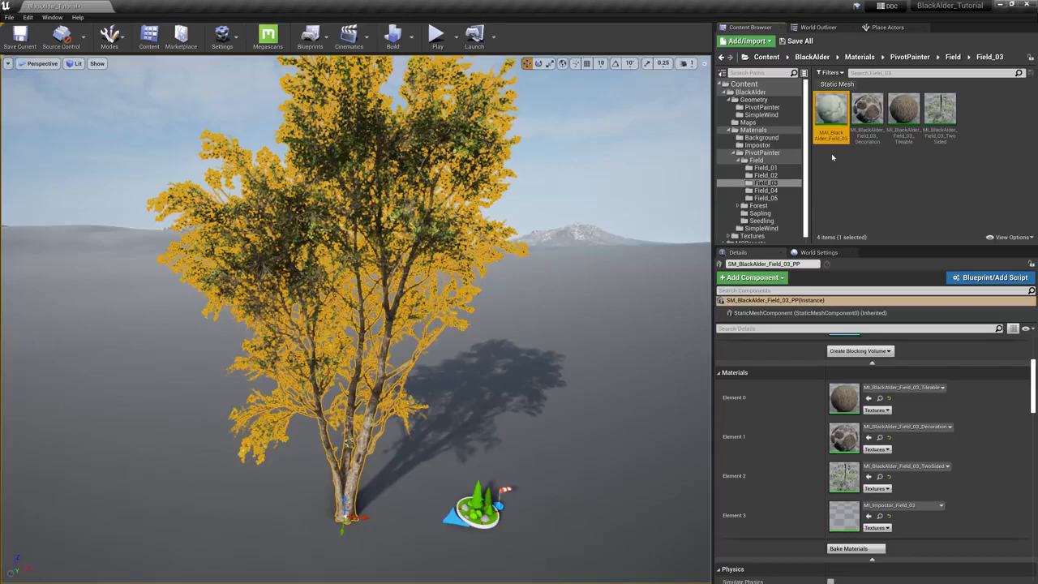
pyautogui.scroll(-1, 747, 209)
pyautogui.click(744, 239)
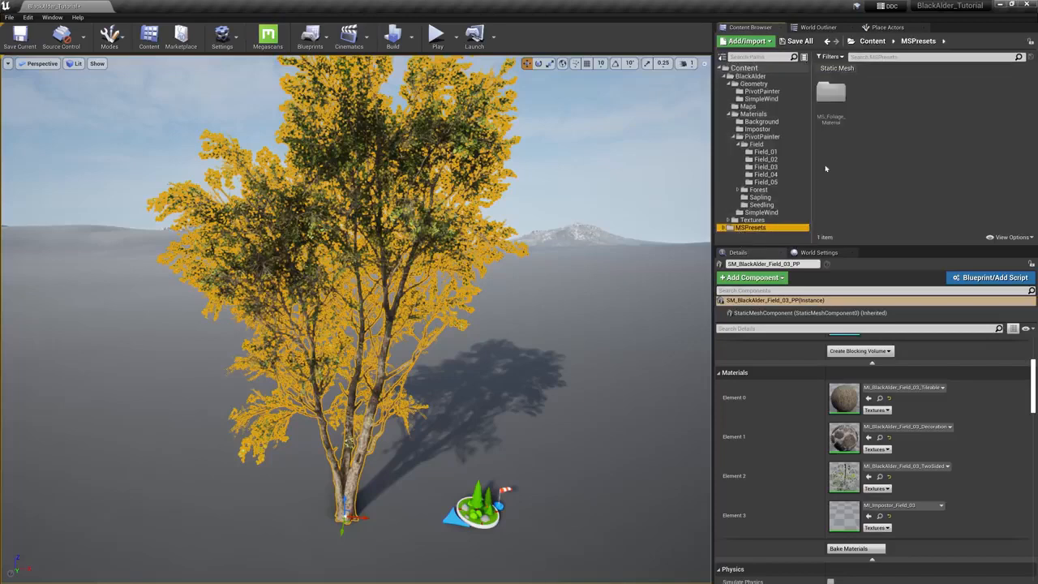
pyautogui.doubleClick(831, 93)
pyautogui.doubleClick(866, 107)
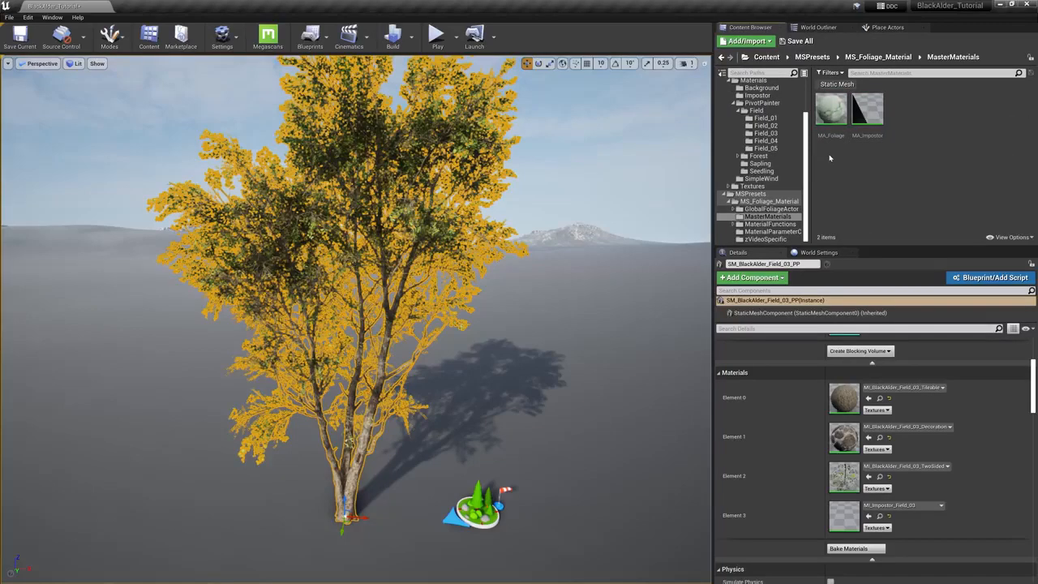
# Return to the Field_03 materials, check the parent of MAI_BlackAlder_Field_03, and open the MI_BlackAlder_Field_03_TwoSided instance
pyautogui.click(765, 133)
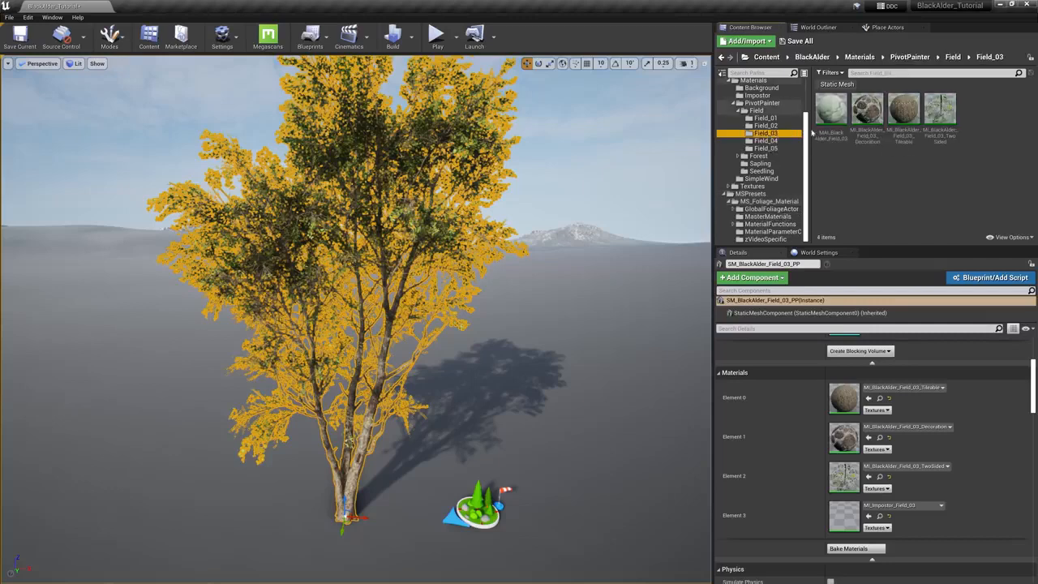
pyautogui.click(830, 112)
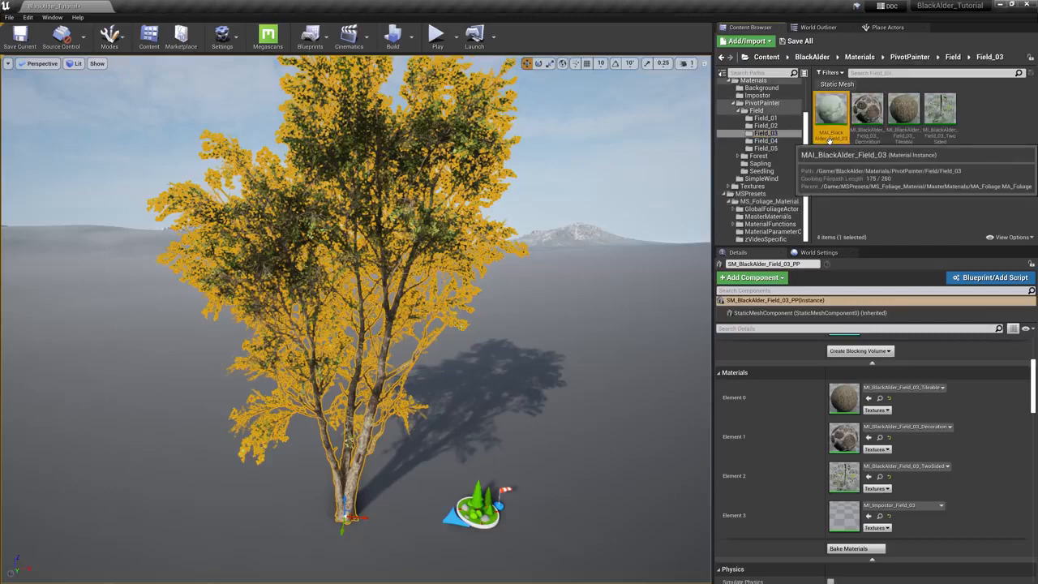
pyautogui.doubleClick(939, 114)
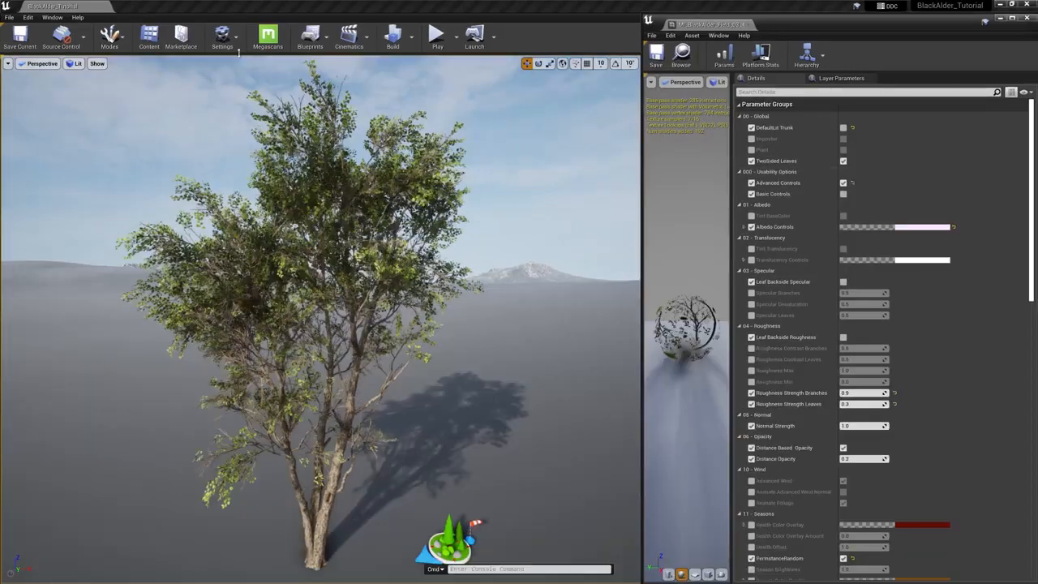
# Bring up the editor's Material Quality Level options
pyautogui.click(223, 36)
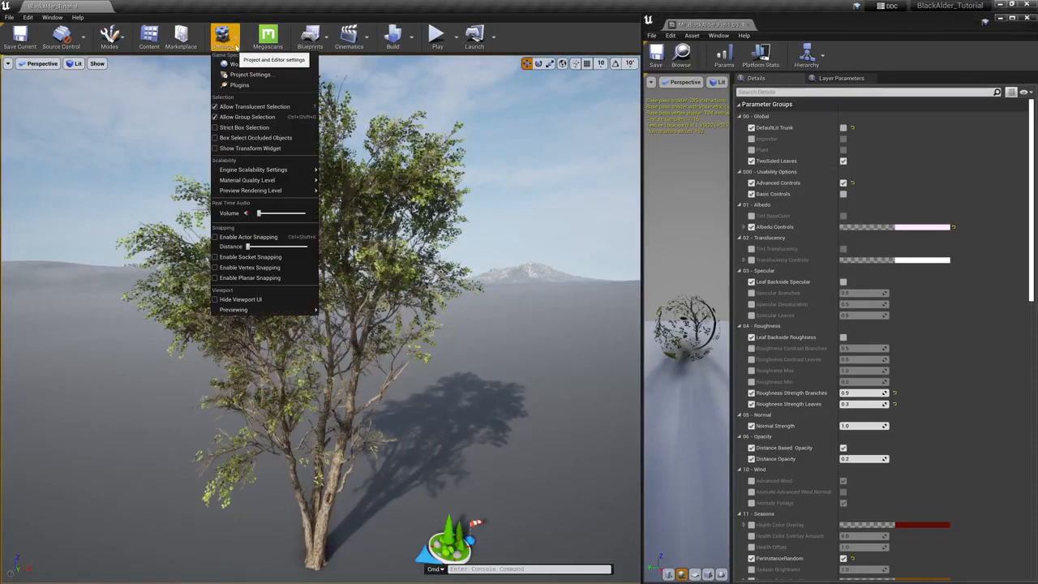
pyautogui.moveTo(312, 180)
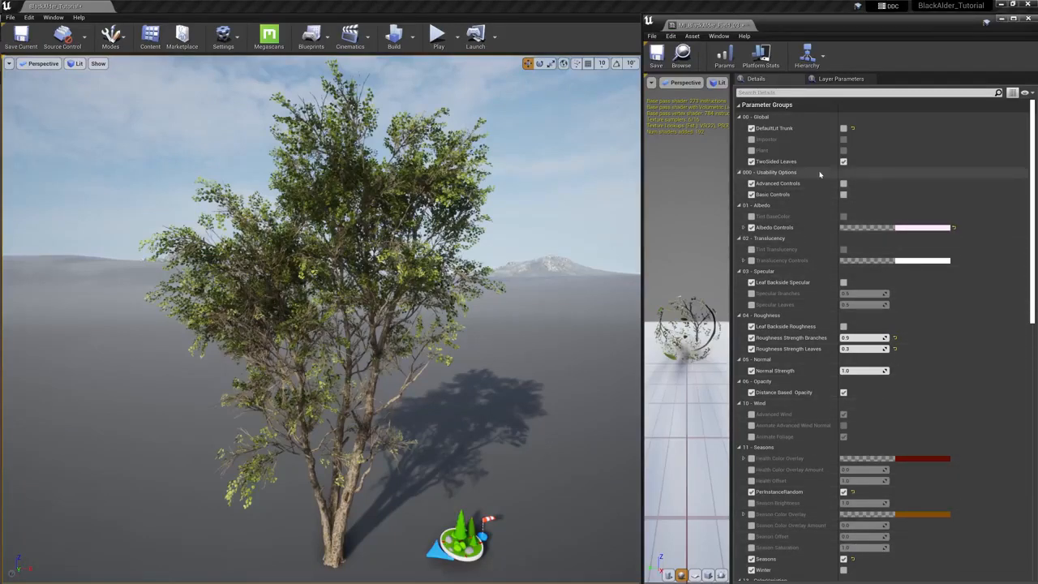
# Try out Basic Controls on the Field_03 two-sided material, switch it back off, and enable Advanced Controls instead
pyautogui.click(843, 195)
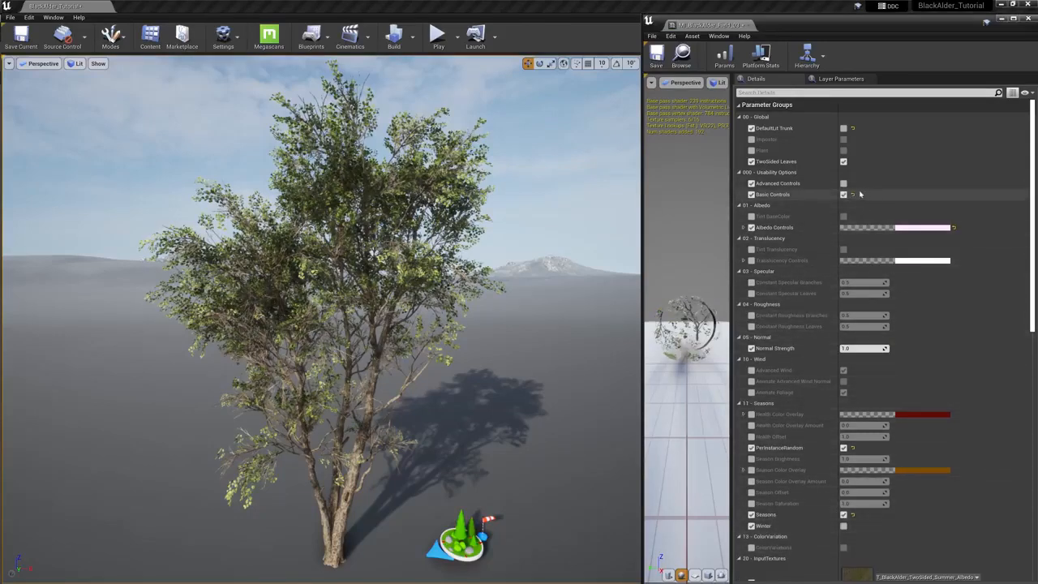
pyautogui.click(843, 194)
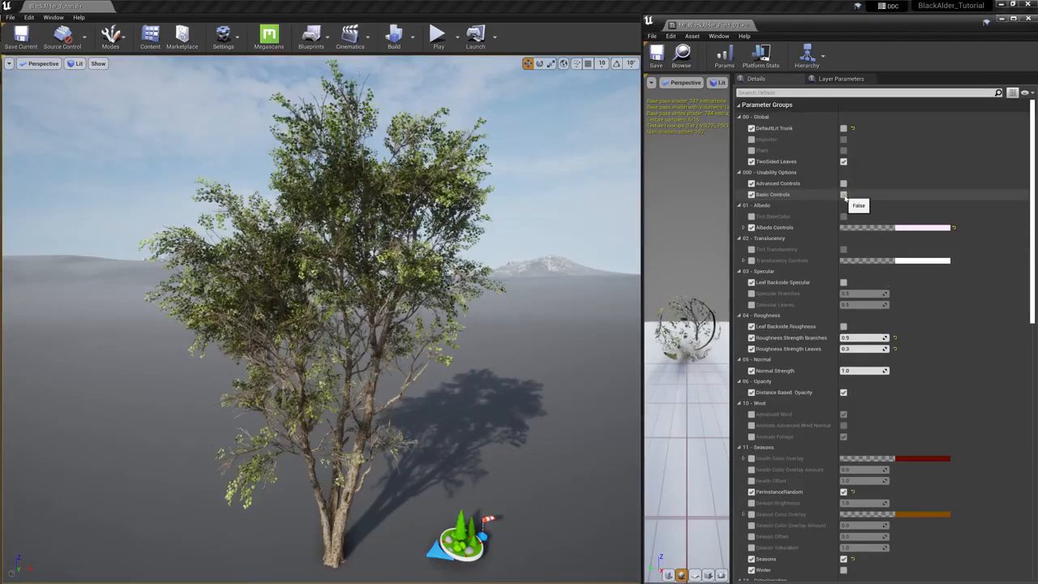
pyautogui.click(843, 183)
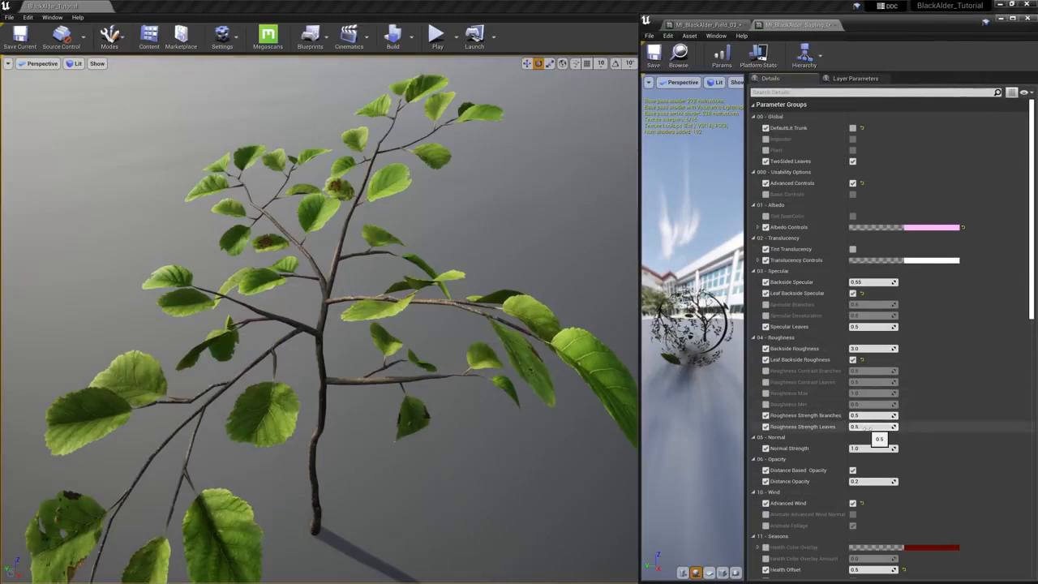
# Lower the sapling material's Roughness Strength Leaves to about 0.1 and raise Specular Leaves to about 1.15
pyautogui.moveTo(866, 428); pyautogui.dragTo(870, 414)
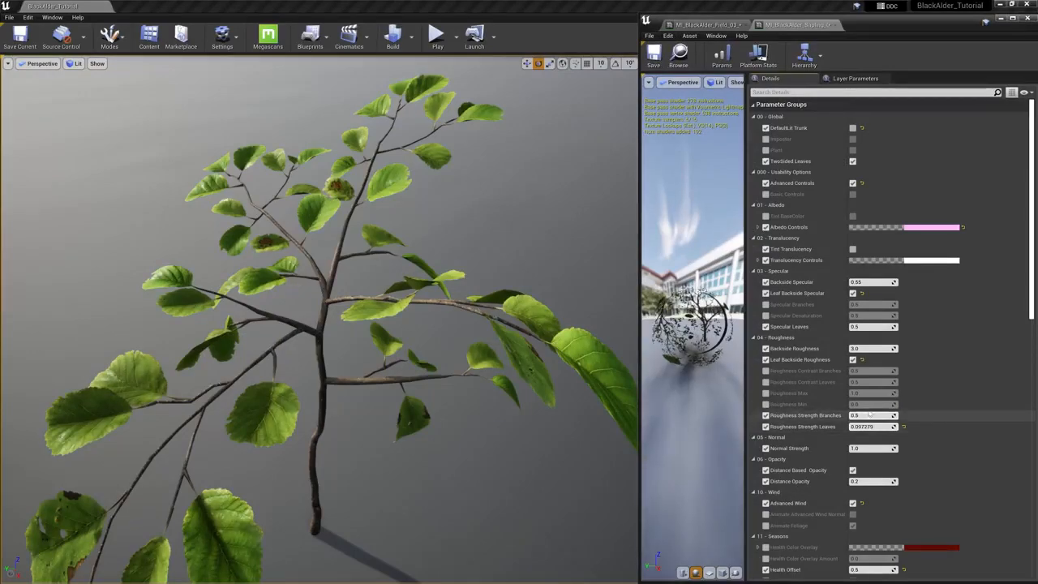
pyautogui.moveTo(865, 326); pyautogui.dragTo(891, 326)
# View the sapling leaves from below, adjust Backside Specular, and set Backside Roughness to about 2.14
pyautogui.keyDown('alt'); pyautogui.moveTo(341, 341); pyautogui.dragTo(365, 158); pyautogui.keyUp('alt')
pyautogui.moveTo(870, 348); pyautogui.dragTo(852, 349)
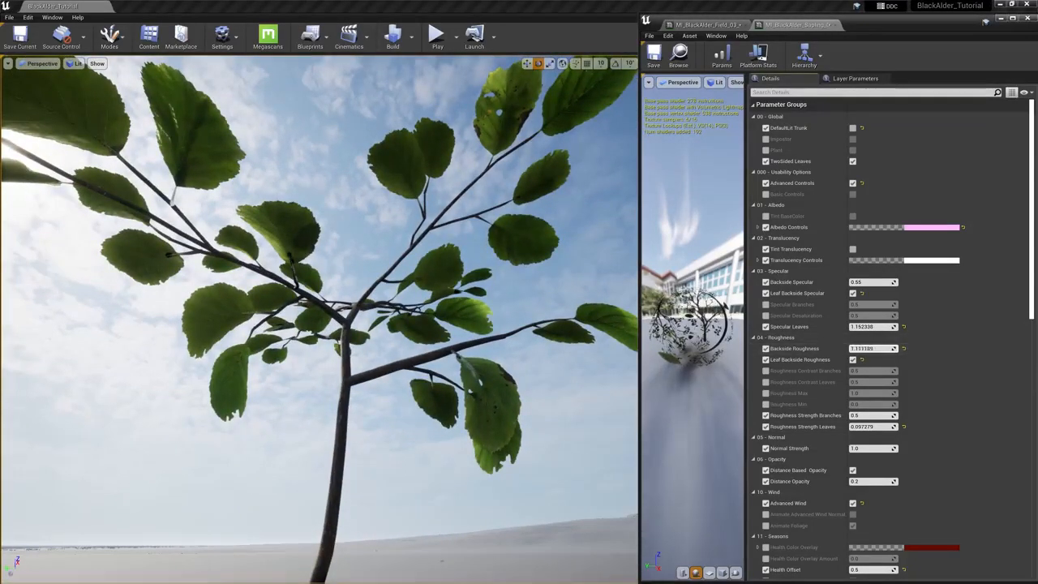
pyautogui.moveTo(857, 282); pyautogui.dragTo(859, 282)
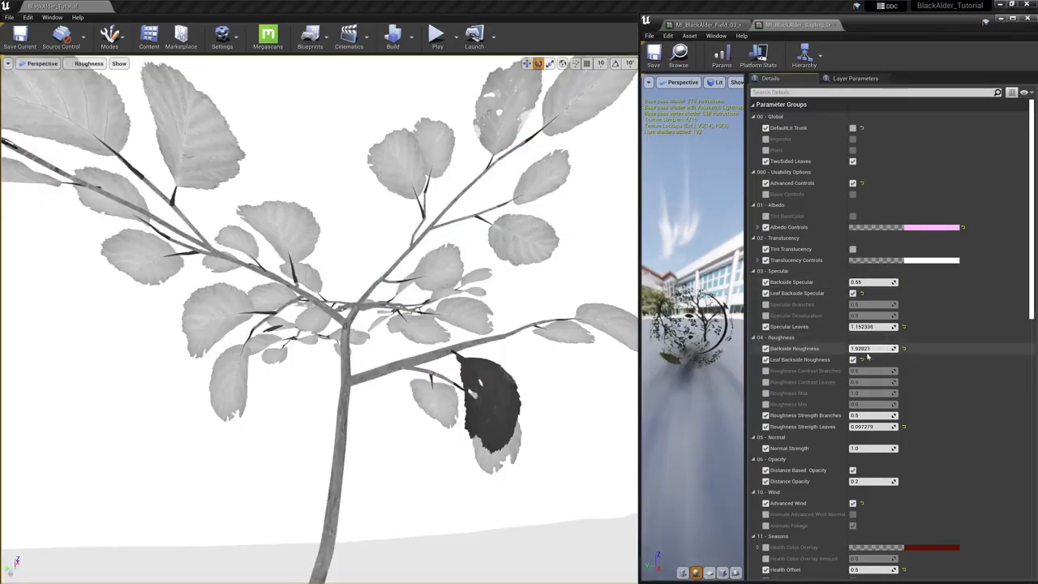
pyautogui.moveTo(872, 349); pyautogui.dragTo(883, 349)
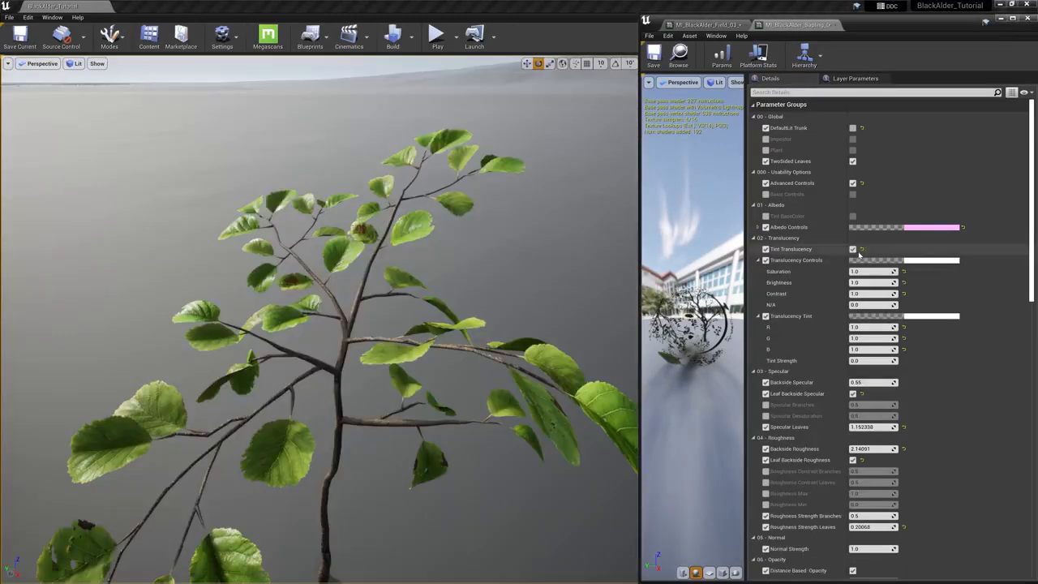
# Set the sapling material's Translucency Tint to orange-red, about R 0.86, G 0.07, B 0
pyautogui.click(924, 315)
pyautogui.moveTo(777, 392); pyautogui.dragTo(825, 396)
pyautogui.moveTo(861, 348); pyautogui.dragTo(863, 357)
pyautogui.click(864, 540)
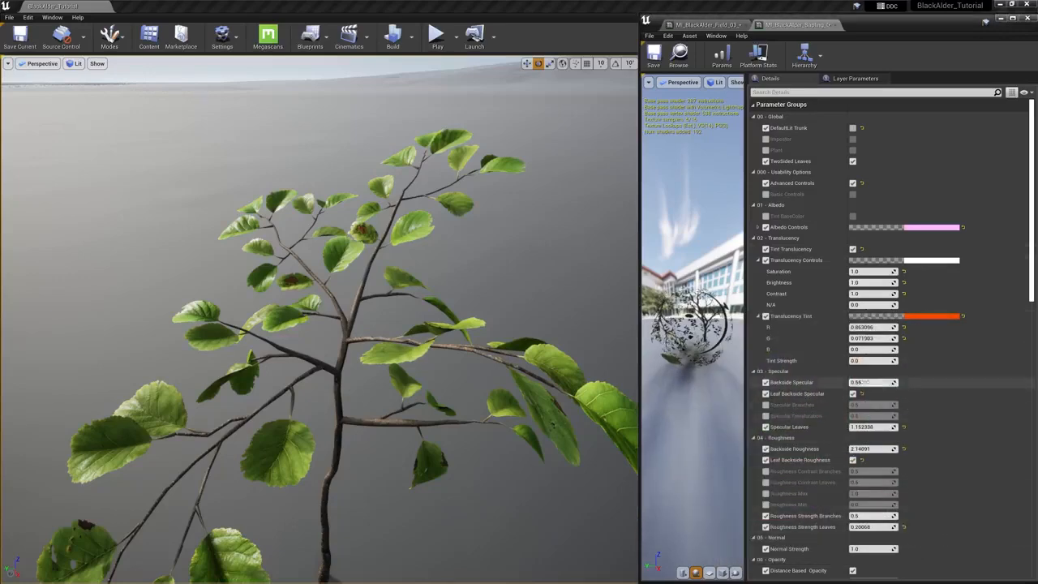
# Raise the translucency Tint Strength to about 24 to check the subsurface color, and lower it again
pyautogui.moveTo(864, 361); pyautogui.dragTo(908, 361)
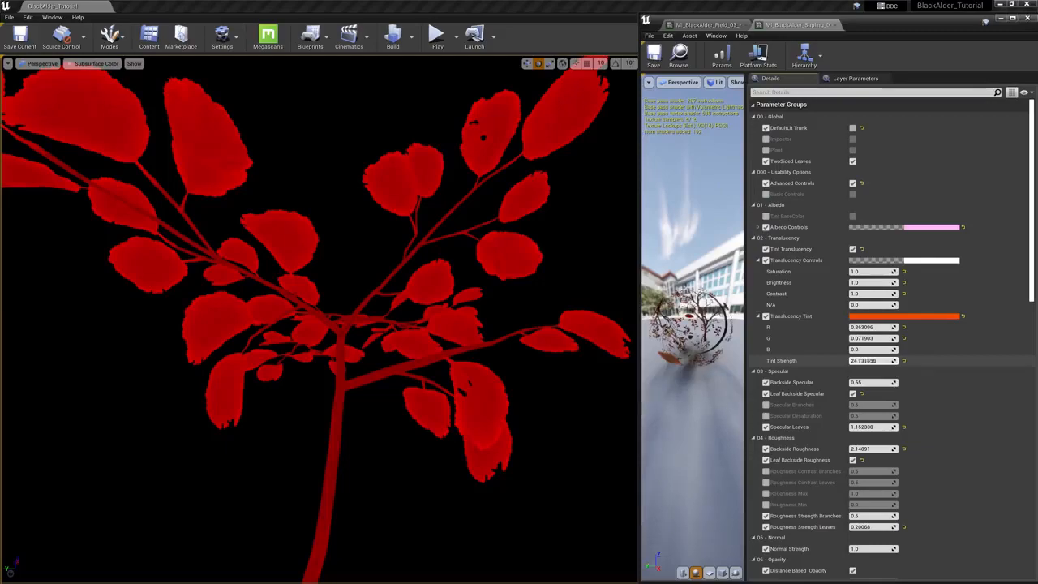
pyautogui.moveTo(890, 360); pyautogui.dragTo(860, 361)
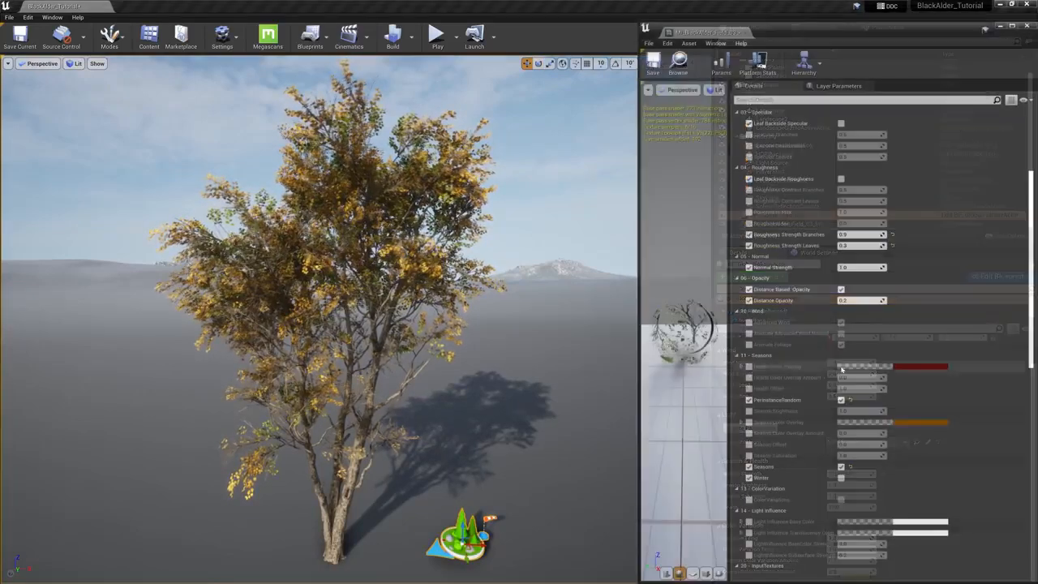
# Enable Season Color Overlay on the Field_03 material and set it to bright magenta, about R 1, G 0, B 0.93
pyautogui.click(749, 423)
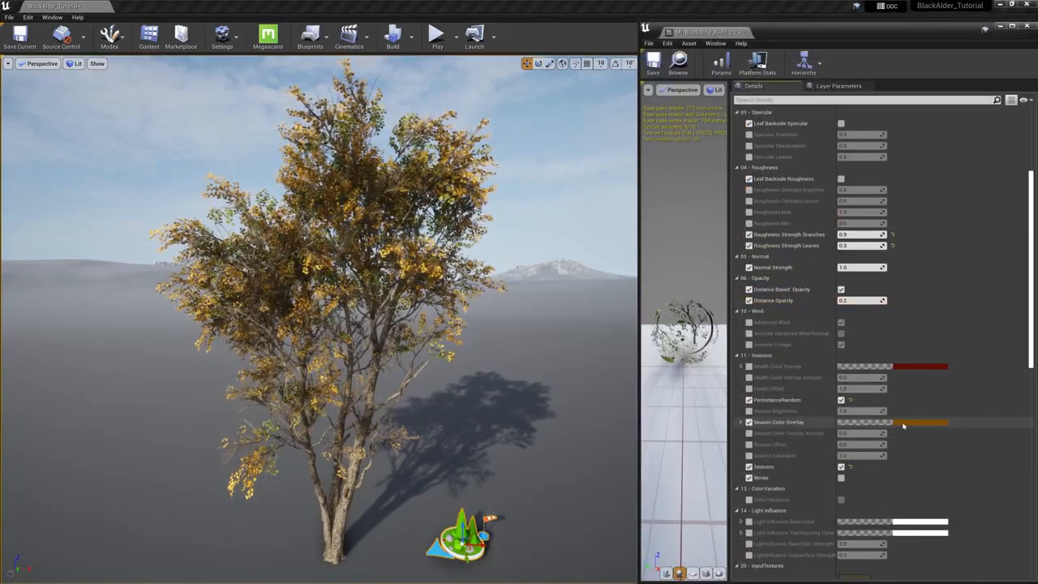
pyautogui.click(902, 425)
pyautogui.click(784, 362)
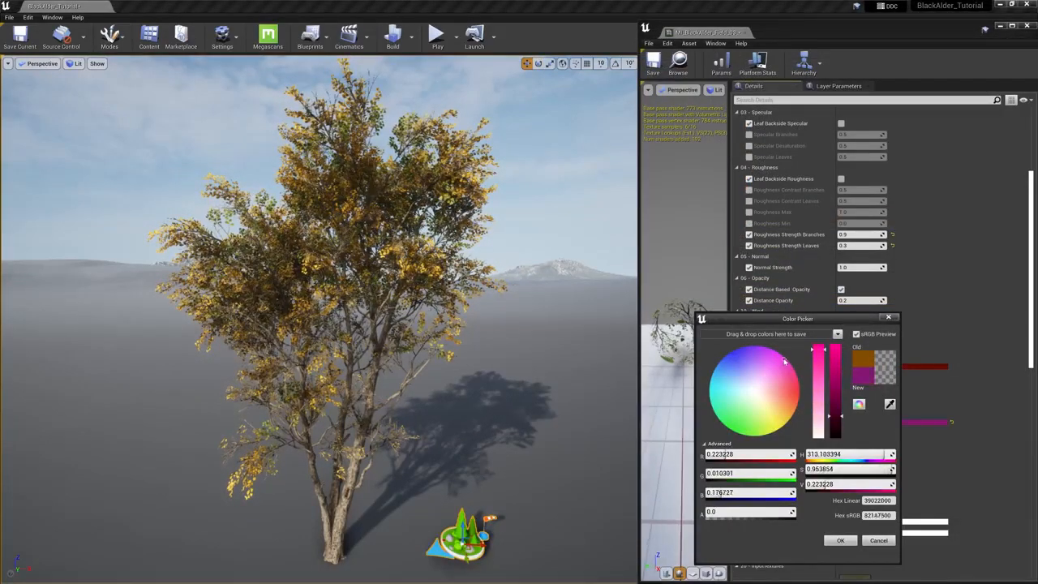
pyautogui.moveTo(784, 362); pyautogui.dragTo(853, 355)
pyautogui.moveTo(839, 403); pyautogui.dragTo(842, 353)
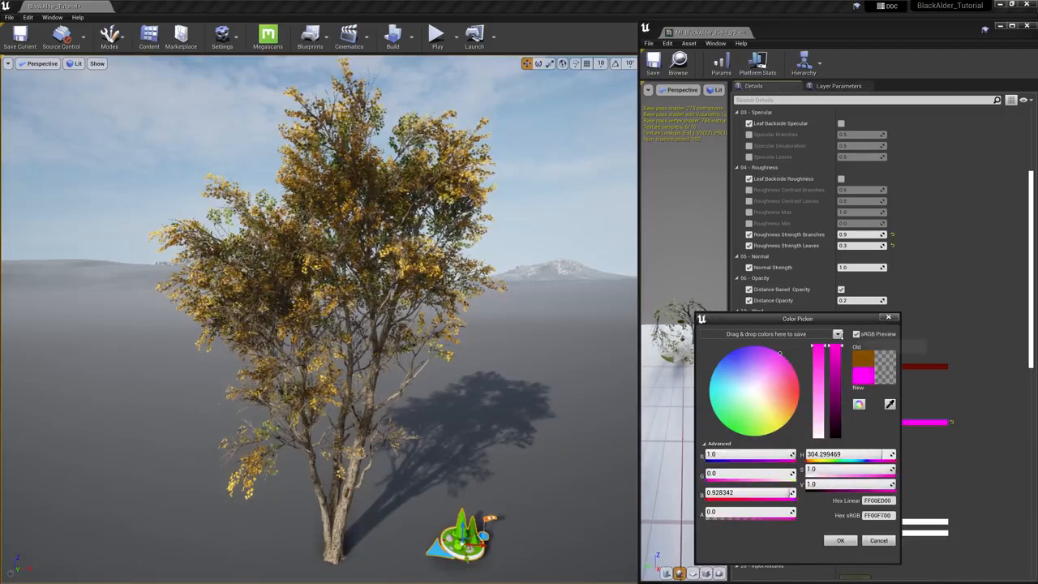
pyautogui.click(840, 540)
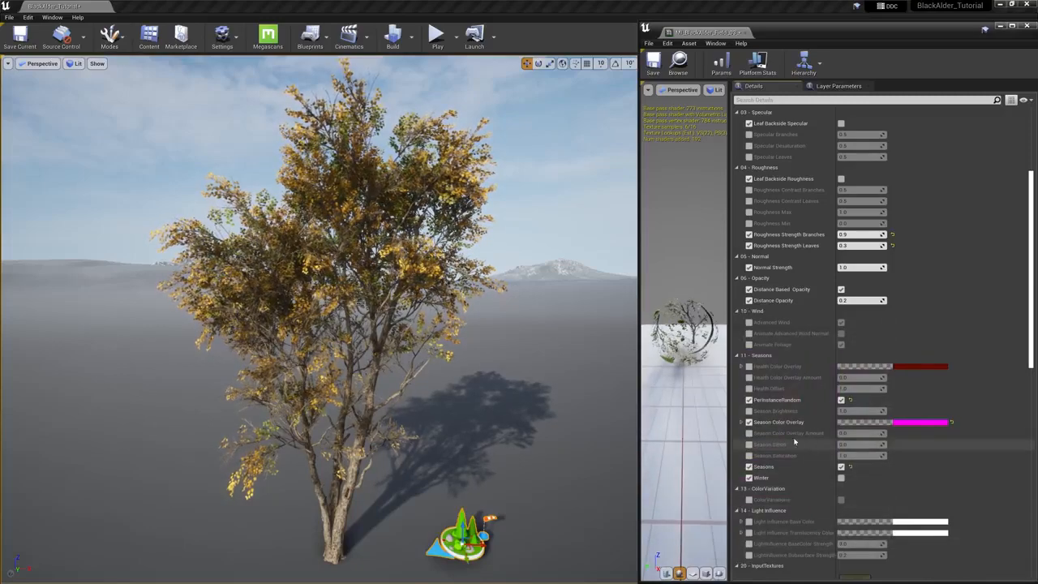
# Set Season Color Overlay Amount to about 0.76, try Season Offset, and raise Season Saturation to about 2.41
pyautogui.click(749, 434)
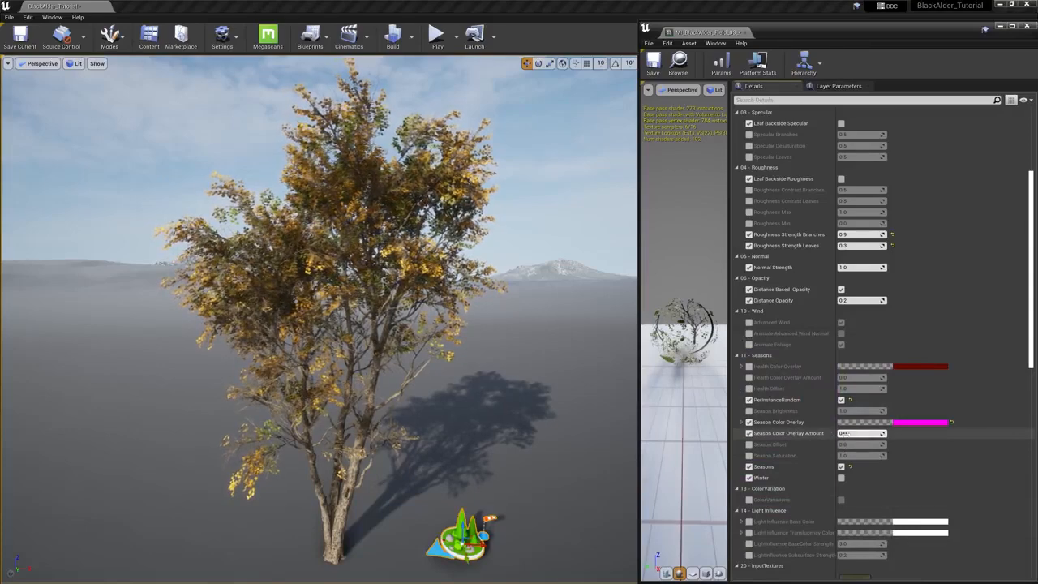
pyautogui.moveTo(843, 433); pyautogui.dragTo(861, 433)
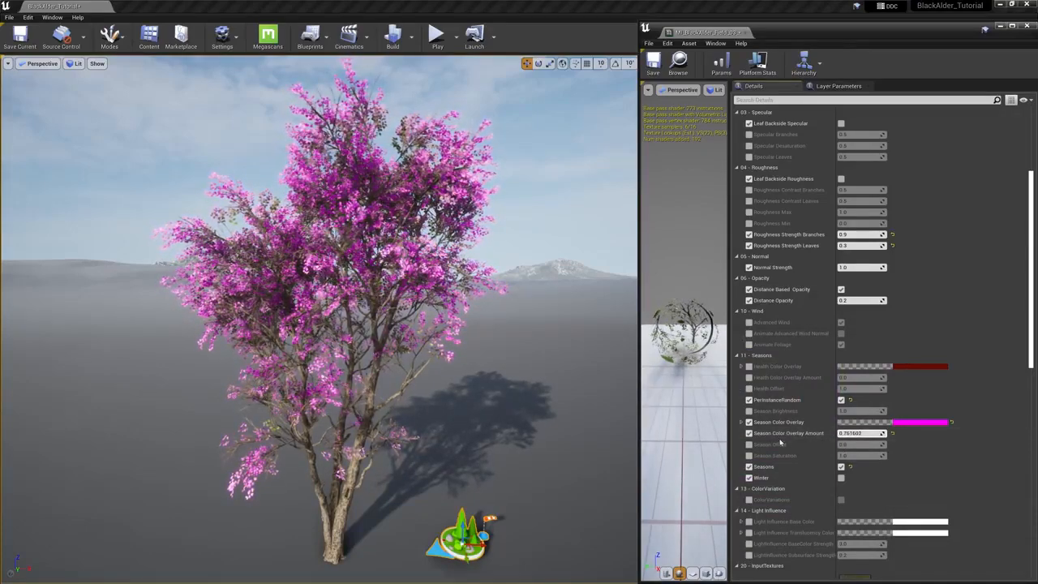
pyautogui.click(749, 444)
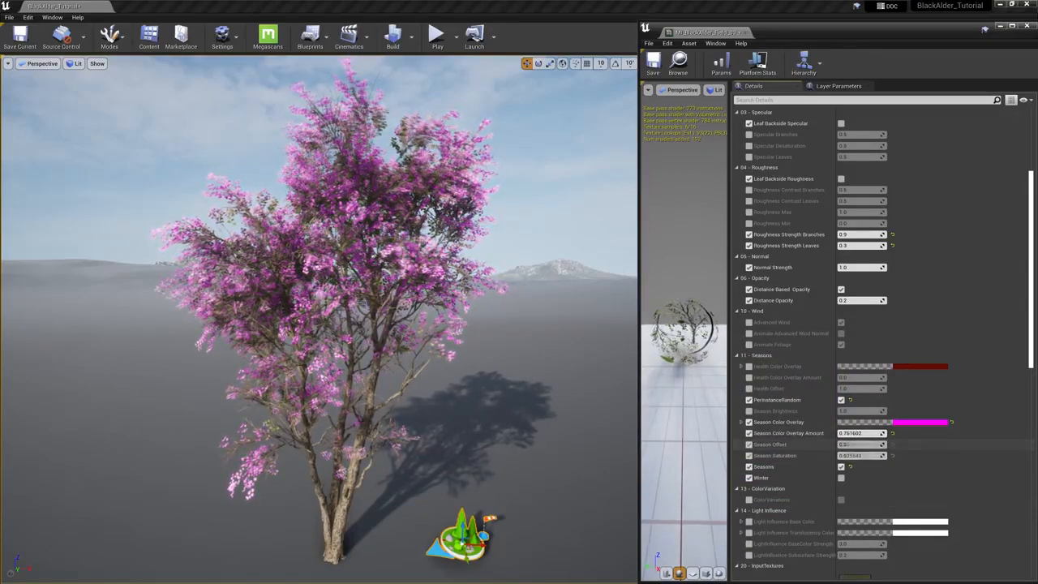
pyautogui.moveTo(852, 456); pyautogui.dragTo(862, 456)
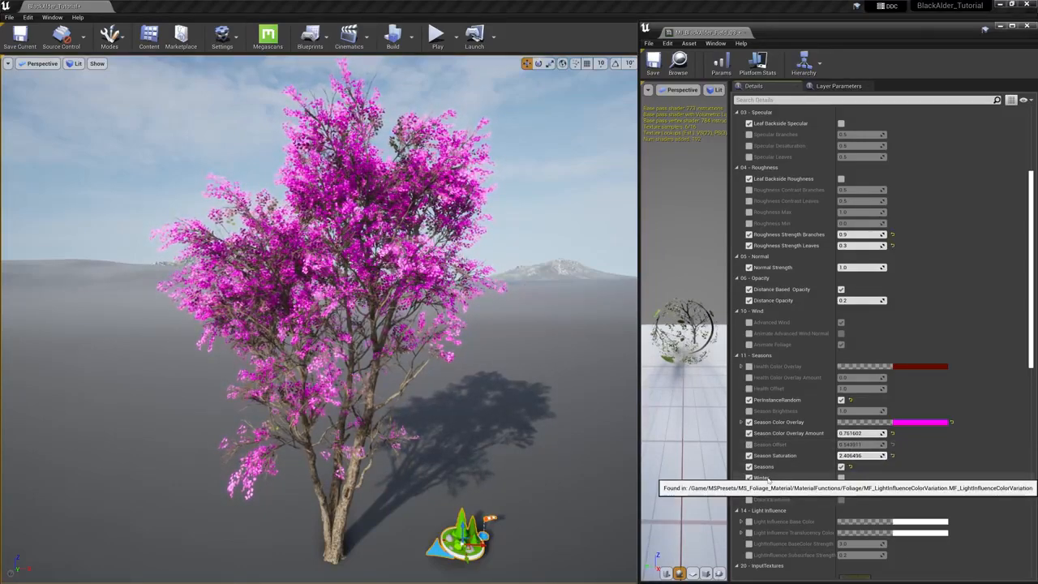
# Turn on the Winter option to examine its albedo, mask and normal textures, and turn it back off
pyautogui.click(841, 478)
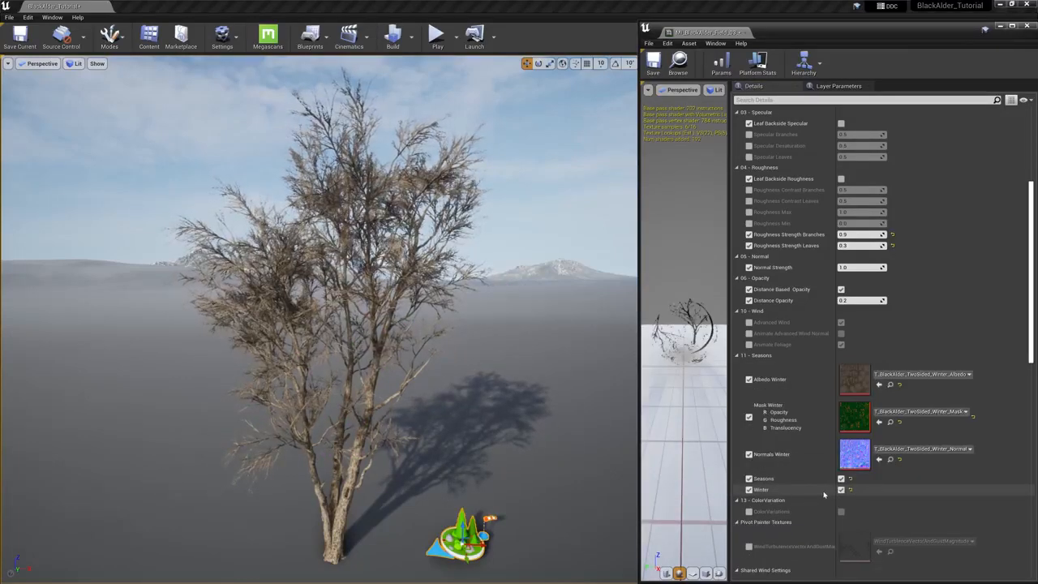
pyautogui.scroll(3, 824, 493)
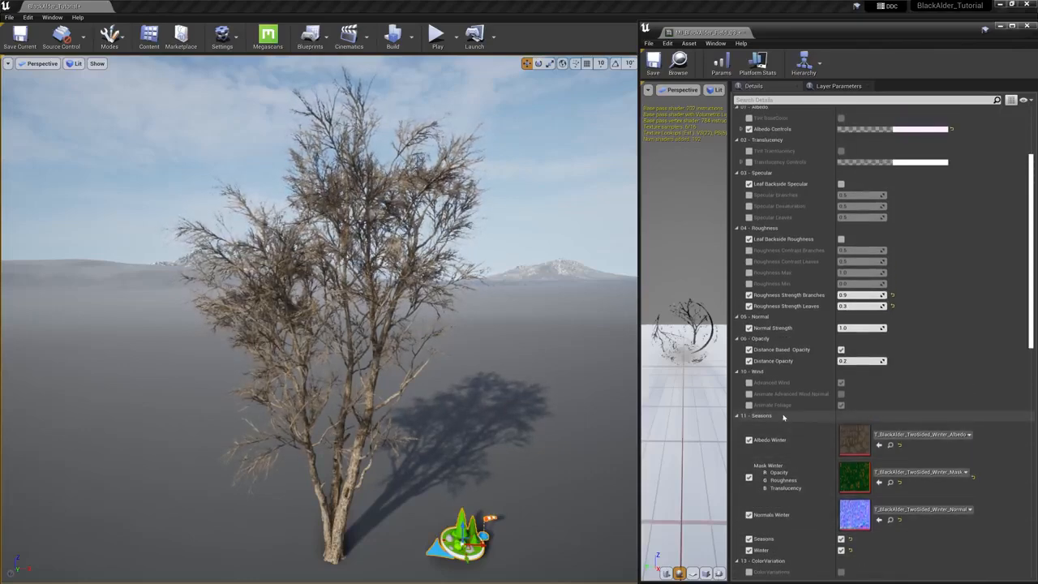
pyautogui.scroll(-3, 800, 472)
pyautogui.click(841, 490)
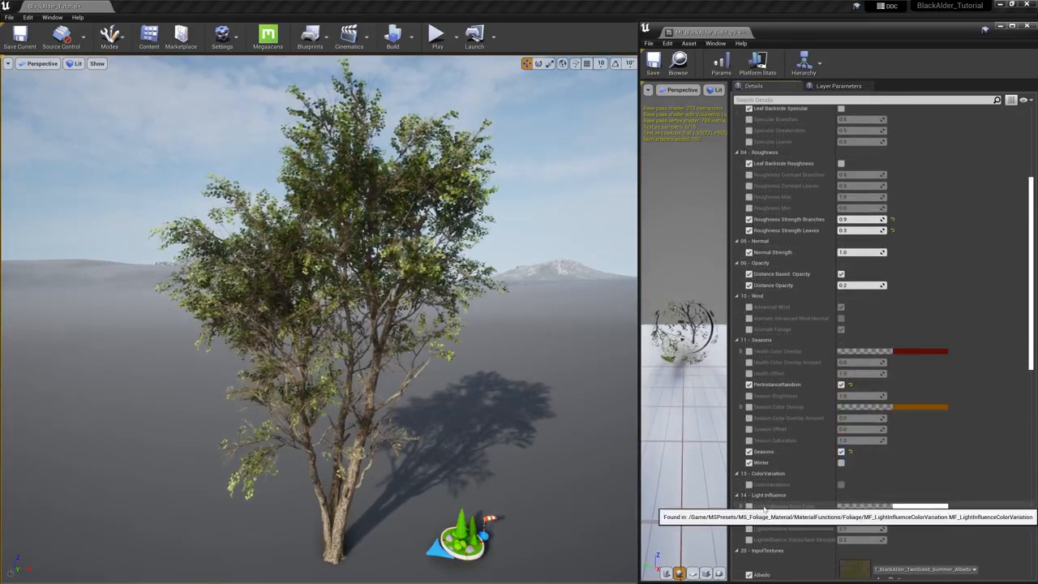
# Enable Light Influence Base Color and LightInfluence BaseColor Strength, and set the color to pale cyan, about R 0.6, G 0.98, B 1
pyautogui.click(748, 506)
pyautogui.click(748, 528)
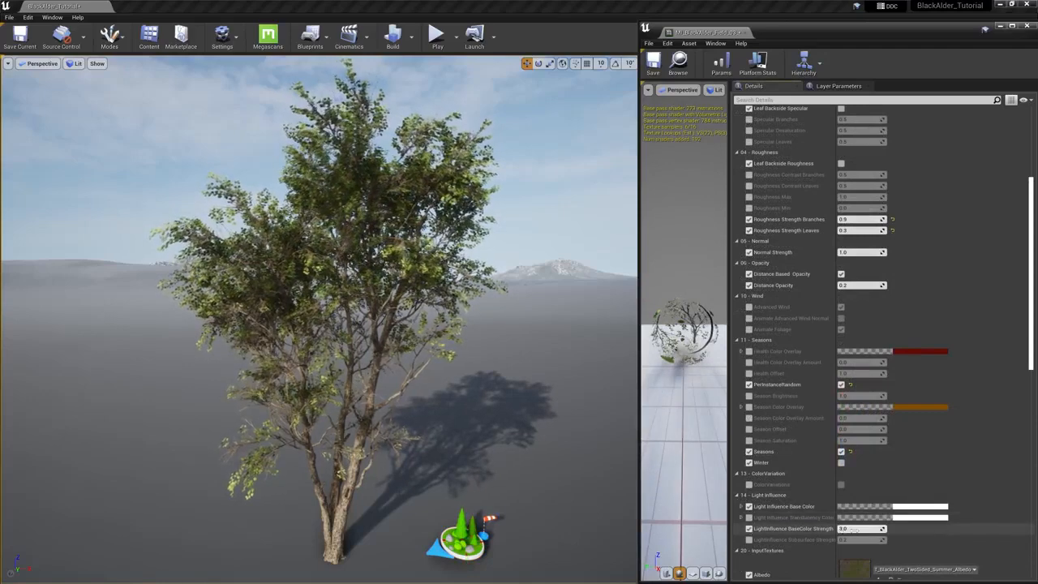
pyautogui.click(917, 506)
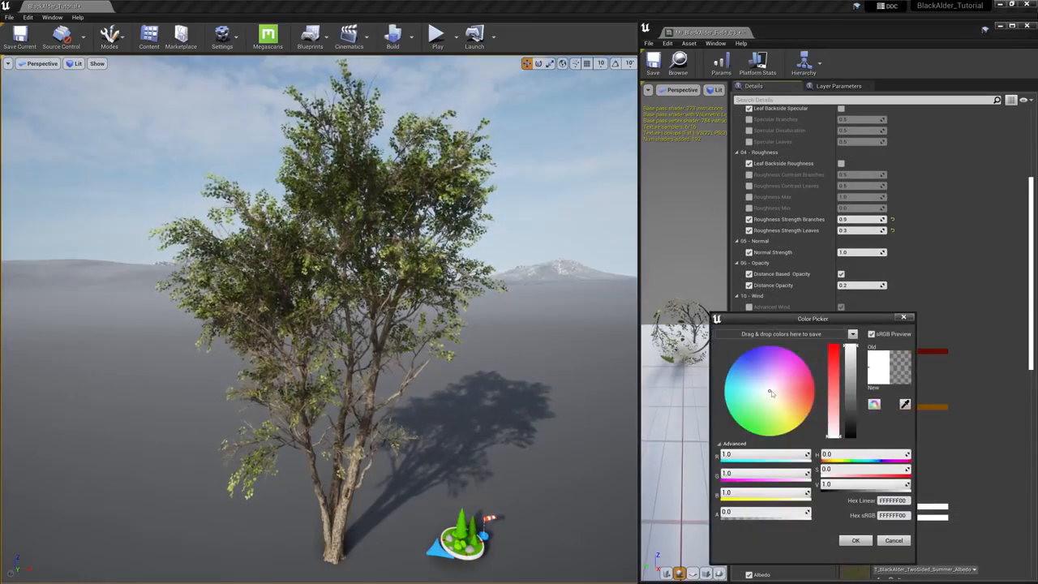
pyautogui.moveTo(771, 392); pyautogui.dragTo(763, 392)
pyautogui.moveTo(832, 425); pyautogui.dragTo(831, 400)
pyautogui.click(856, 540)
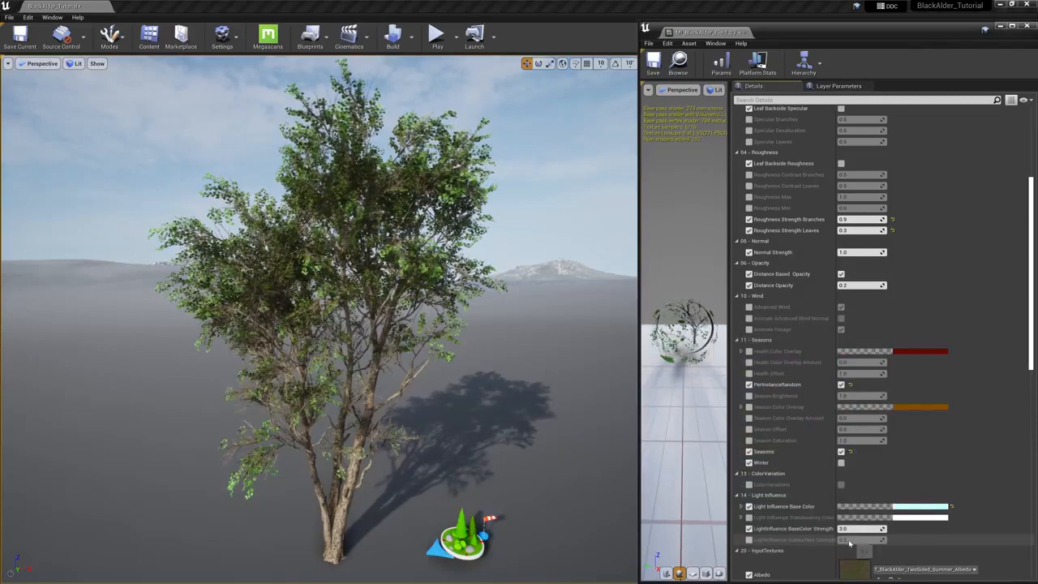
# Raise LightInfluence BaseColor Strength far above 3 and pick a different Light Influence Base Color beyond the pale cyan, toward pink
pyautogui.moveTo(859, 527); pyautogui.dragTo(898, 528)
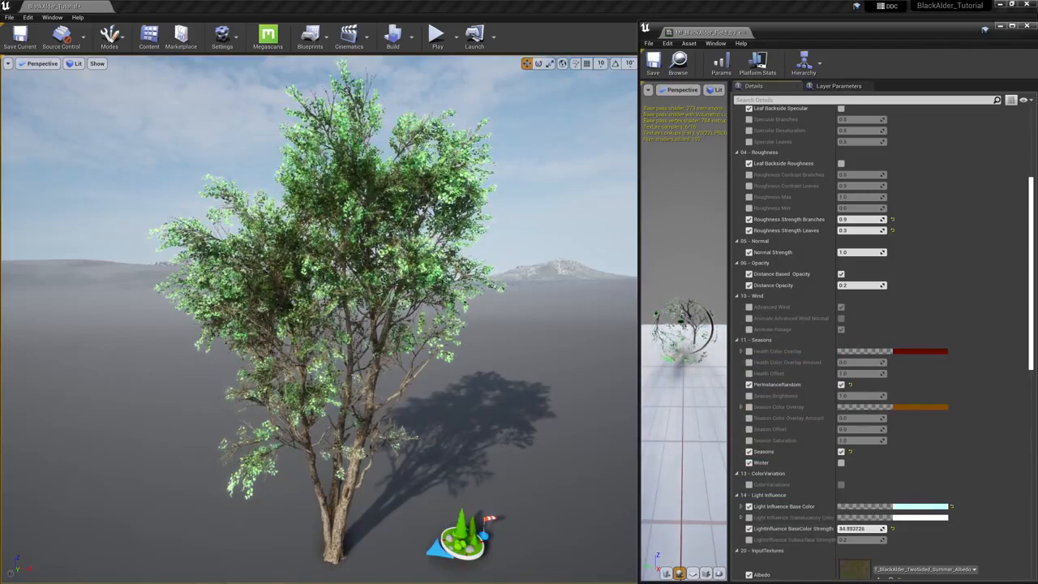
pyautogui.click(920, 506)
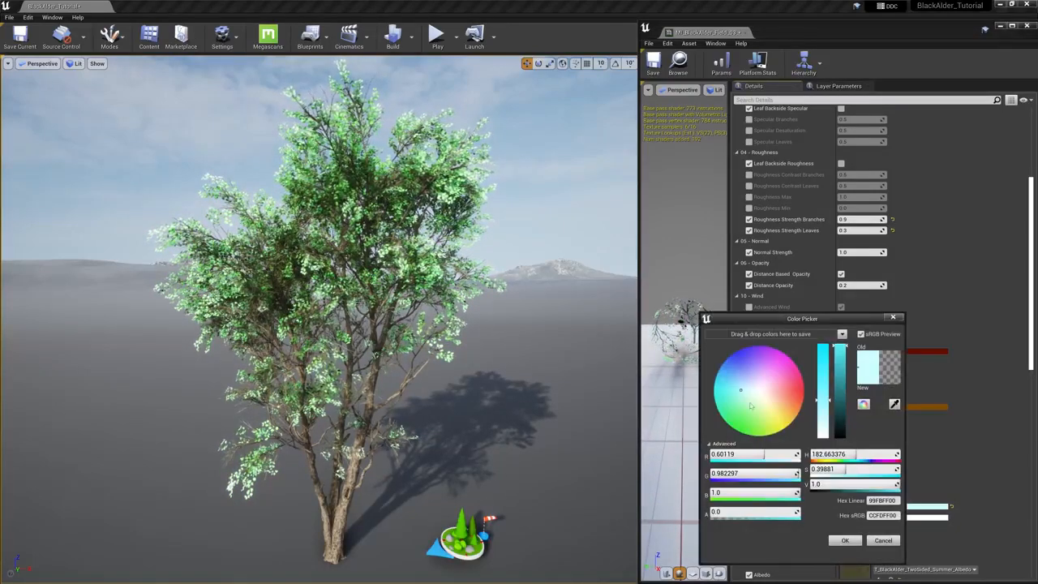
pyautogui.moveTo(743, 394); pyautogui.dragTo(777, 396)
pyautogui.click(845, 540)
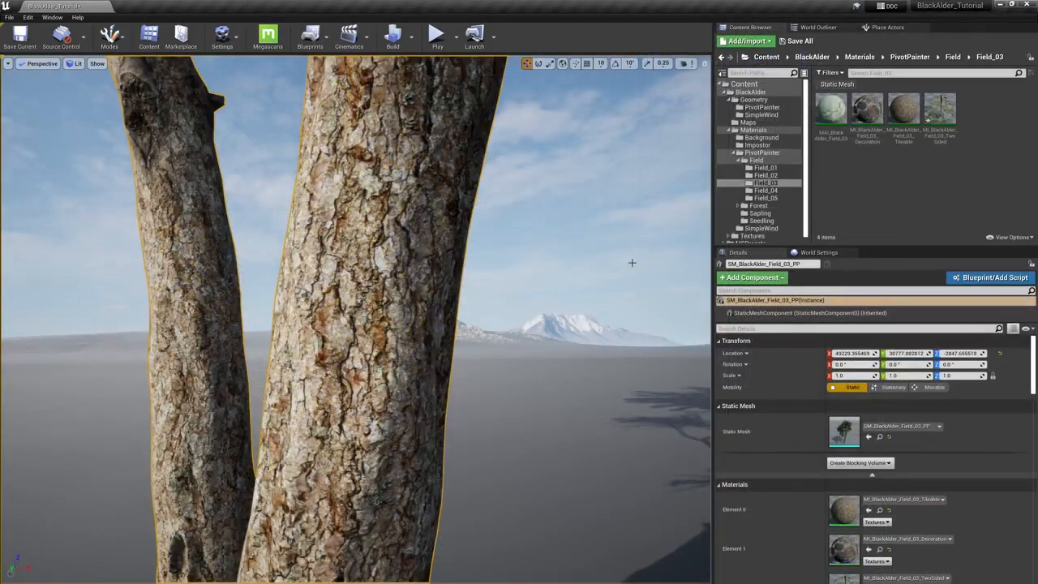
# Open the MI_BlackAlder_Field_03_Tileable material instance and raise its Bark Detail Amount above 0.1
pyautogui.doubleClick(906, 113)
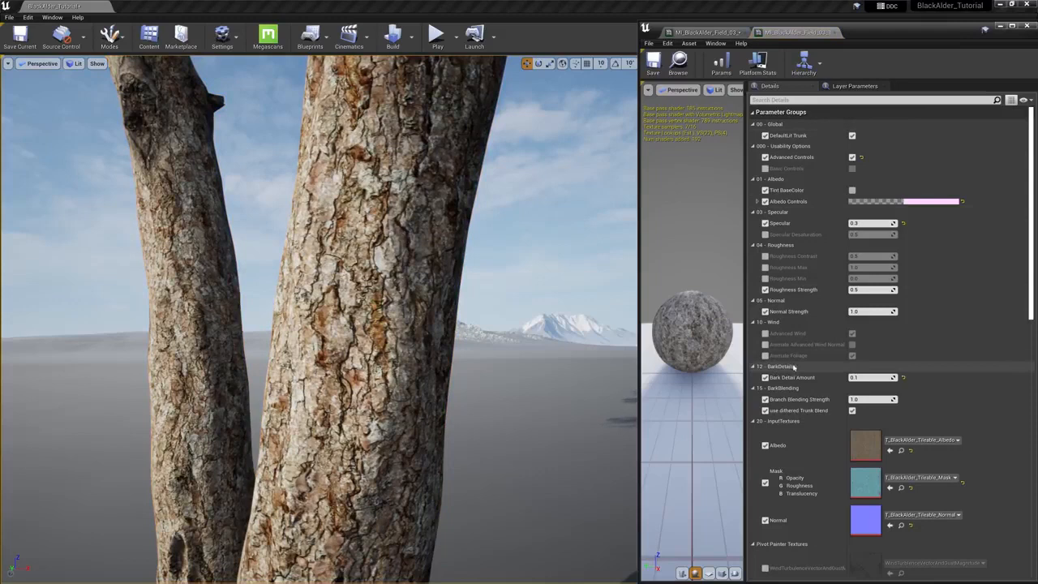
pyautogui.moveTo(853, 377)
pyautogui.mouseDown()
pyautogui.moveTo(889, 377)
pyautogui.moveTo(858, 377)
pyautogui.mouseUp()
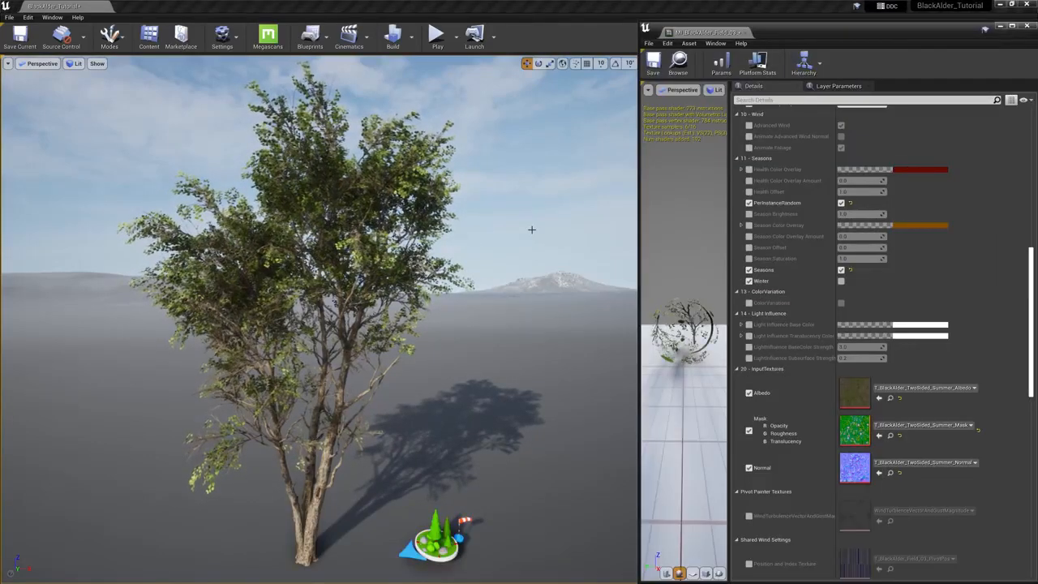
# Enable the ColorVariations parameter on the tree's TwoSided leaf material and turn it on
pyautogui.click(749, 303)
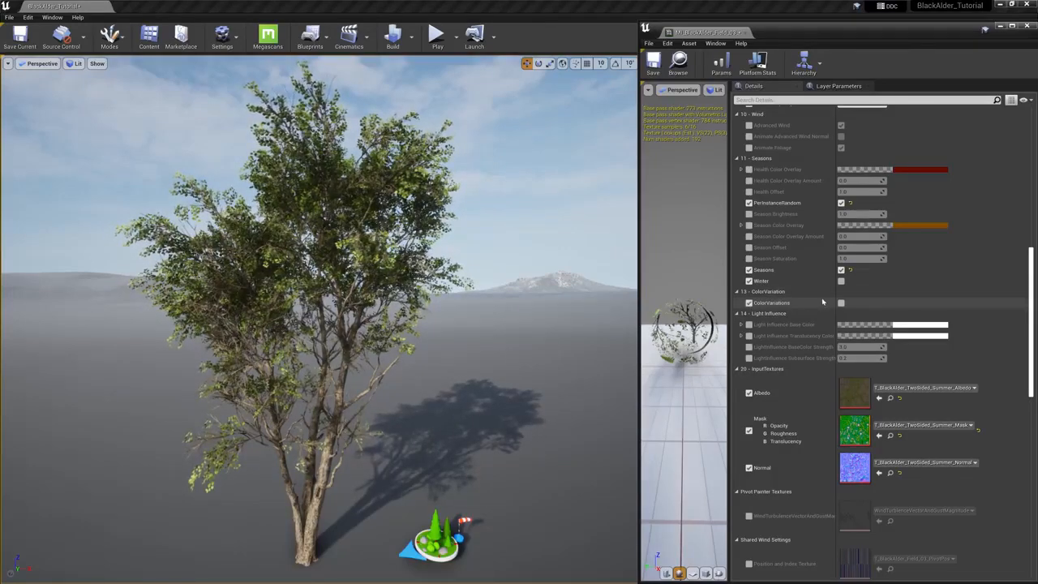
pyautogui.click(840, 304)
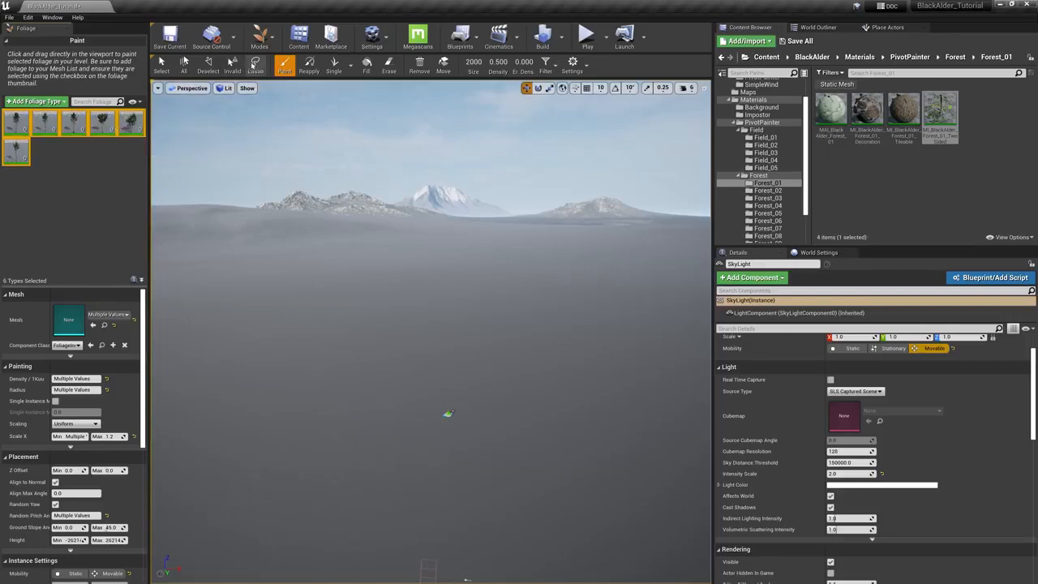
# Paint the six selected Black Alder foliage types across the terrain with the foliage brush
pyautogui.click(260, 36)
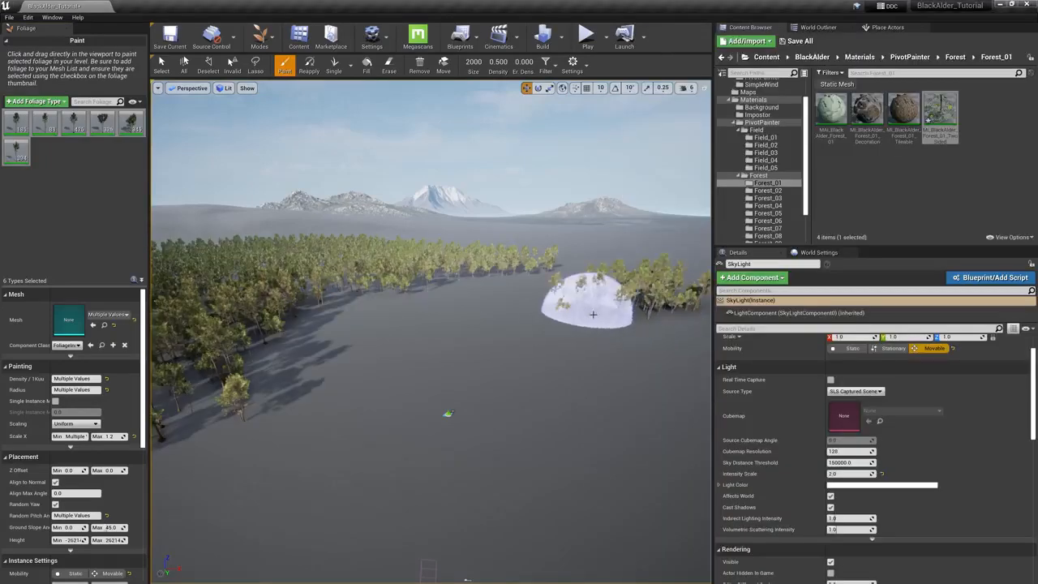
pyautogui.moveTo(704, 316)
pyautogui.mouseDown()
pyautogui.moveTo(660, 329)
pyautogui.moveTo(660, 413)
pyautogui.moveTo(630, 475)
pyautogui.moveTo(581, 519)
pyautogui.moveTo(649, 475)
pyautogui.moveTo(697, 257)
pyautogui.mouseUp()
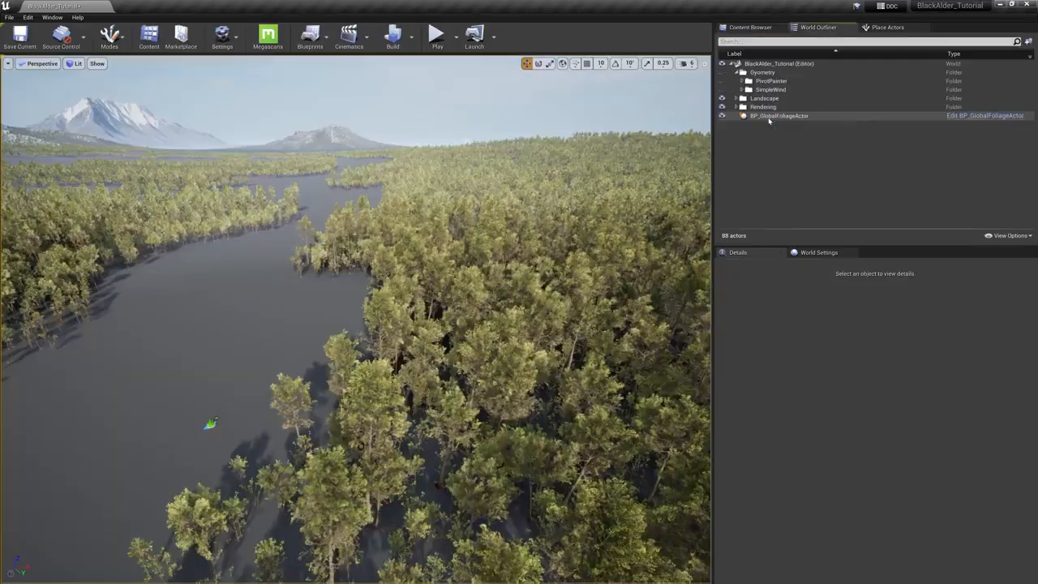
# On BP_GlobalFoliageActor, set Overall Color Variation Amount about 0.88, Random Color Variation Amount about -0.14, Variation Tiling about 0.22, and adjust Macro Variation Tiling
pyautogui.click(778, 115)
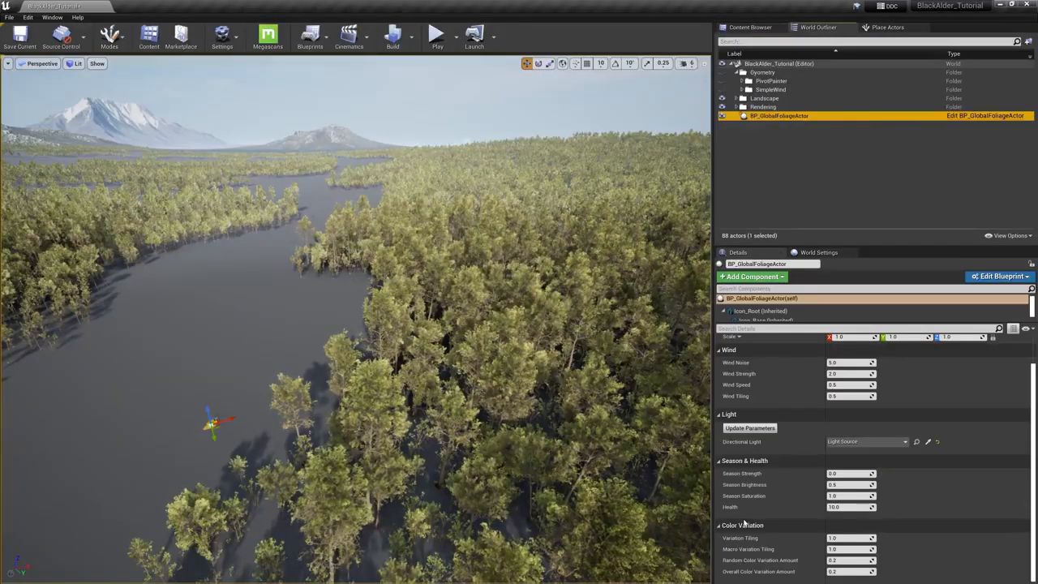
pyautogui.moveTo(843, 571); pyautogui.dragTo(830, 549)
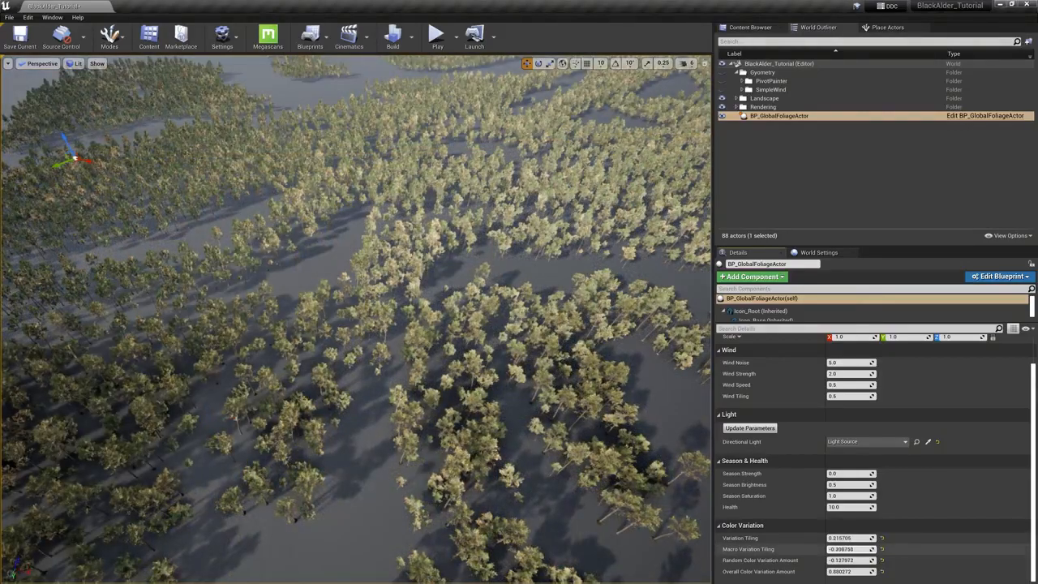
pyautogui.moveTo(843, 549); pyautogui.dragTo(850, 549)
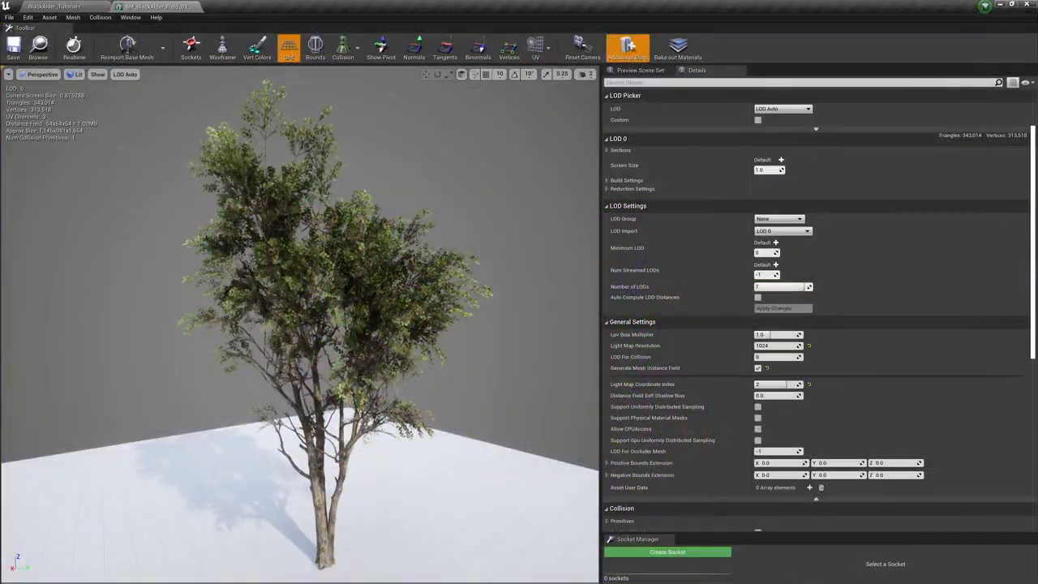
# Examine how the Field_03 tree mesh switches LODs with viewing distance, in both Lit and Mesh LOD Coloration views
pyautogui.scroll(-10, 300, 324)
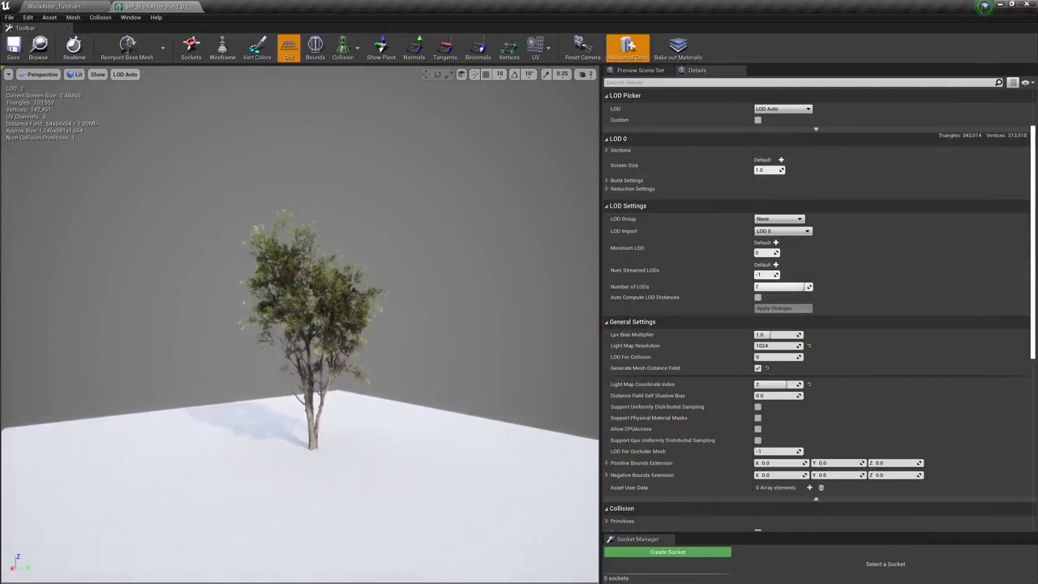
pyautogui.scroll(-5, 300, 325)
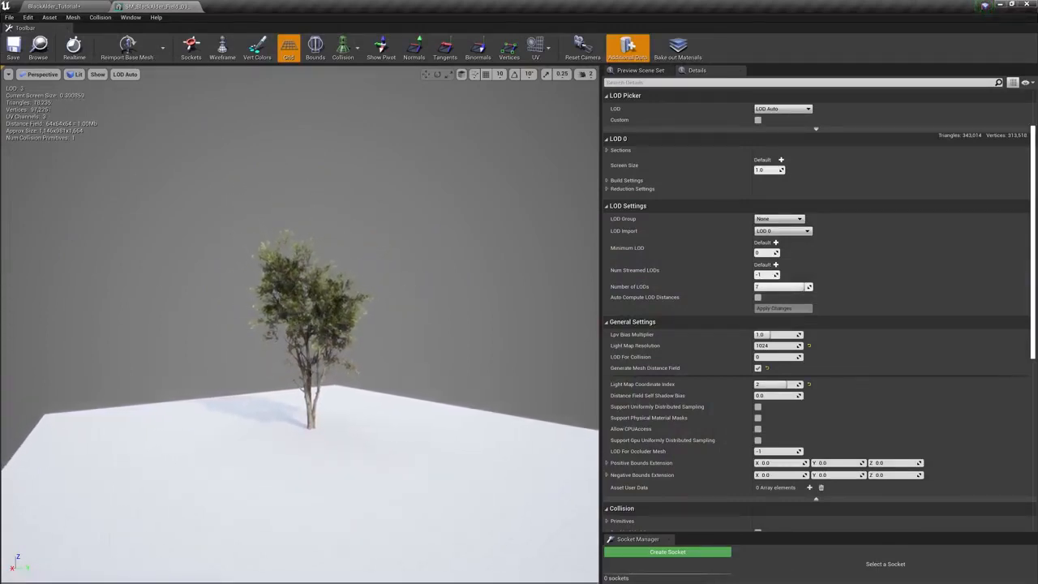
pyautogui.scroll(-2, 300, 324)
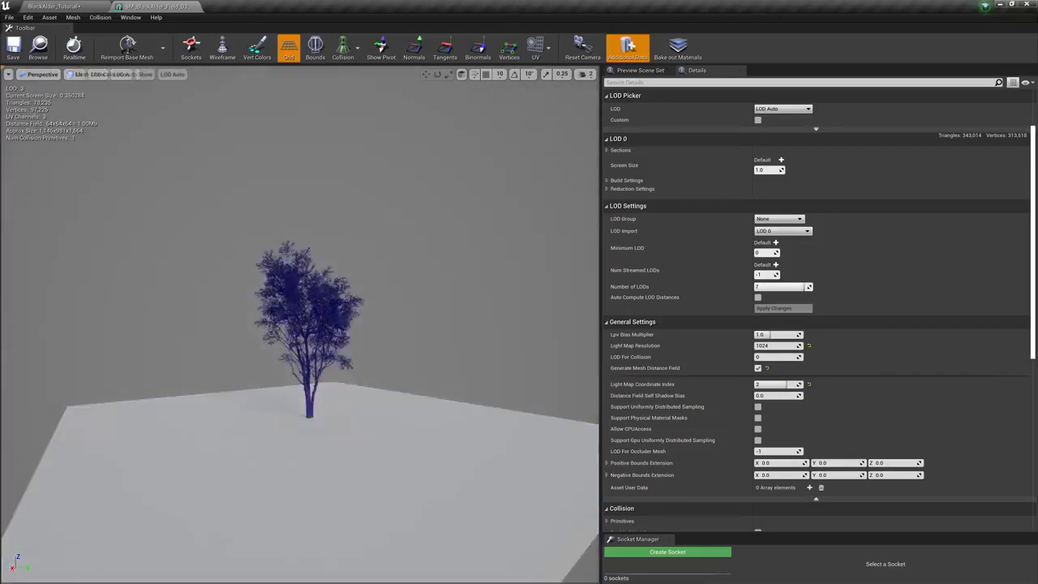
pyautogui.scroll(1, 308, 324)
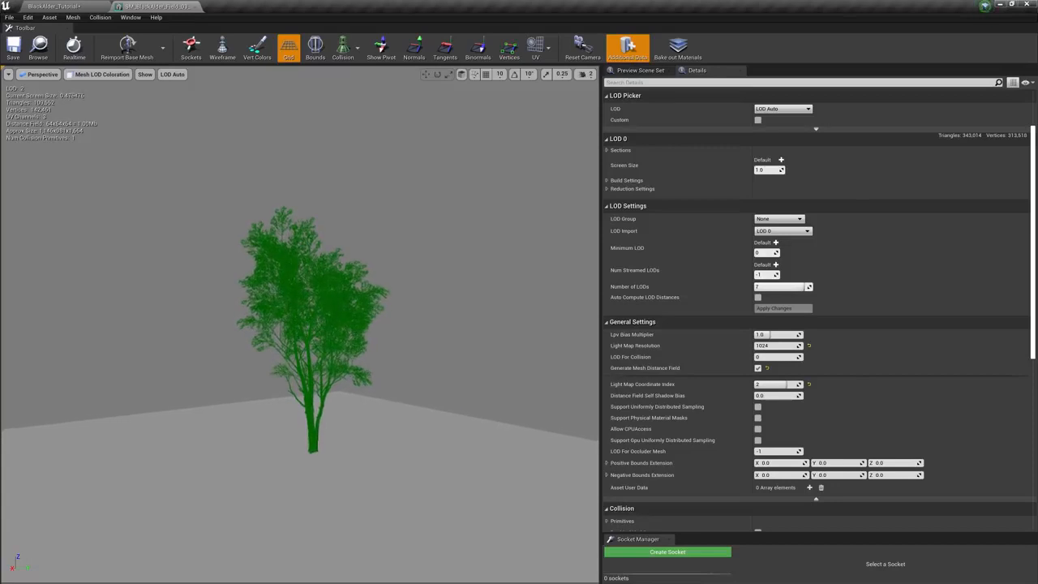
pyautogui.scroll(5, 309, 324)
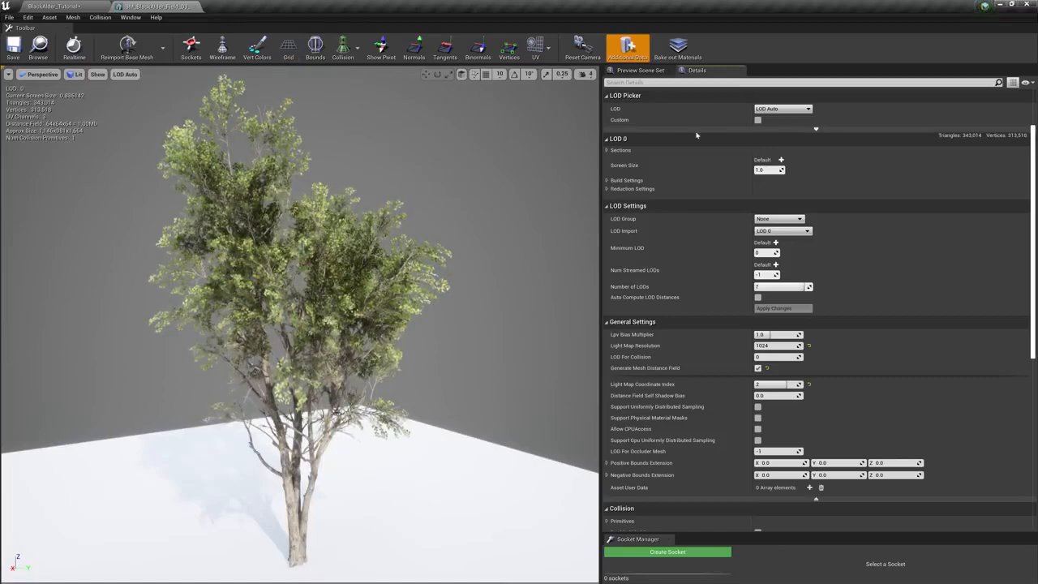
# Expand the mesh's LOD list and preview its lowest level, LOD 6, from several angles
pyautogui.click(721, 130)
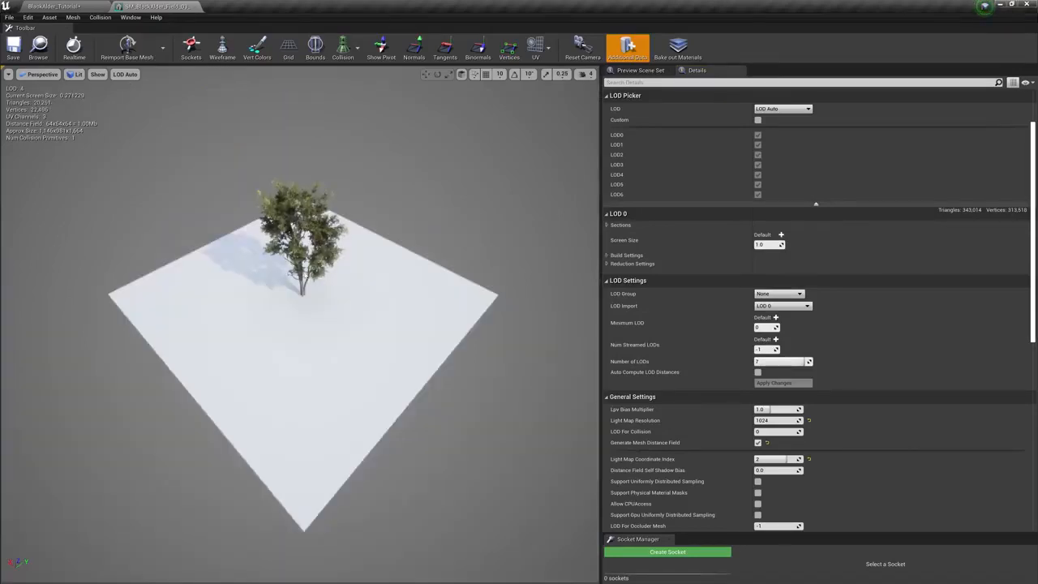
pyautogui.click(125, 74)
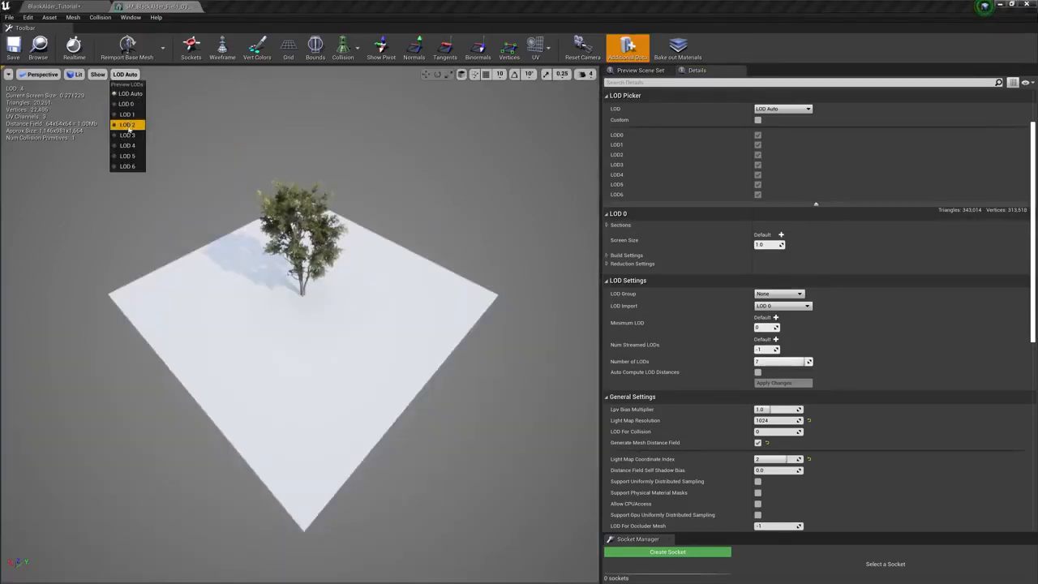
pyautogui.click(129, 154)
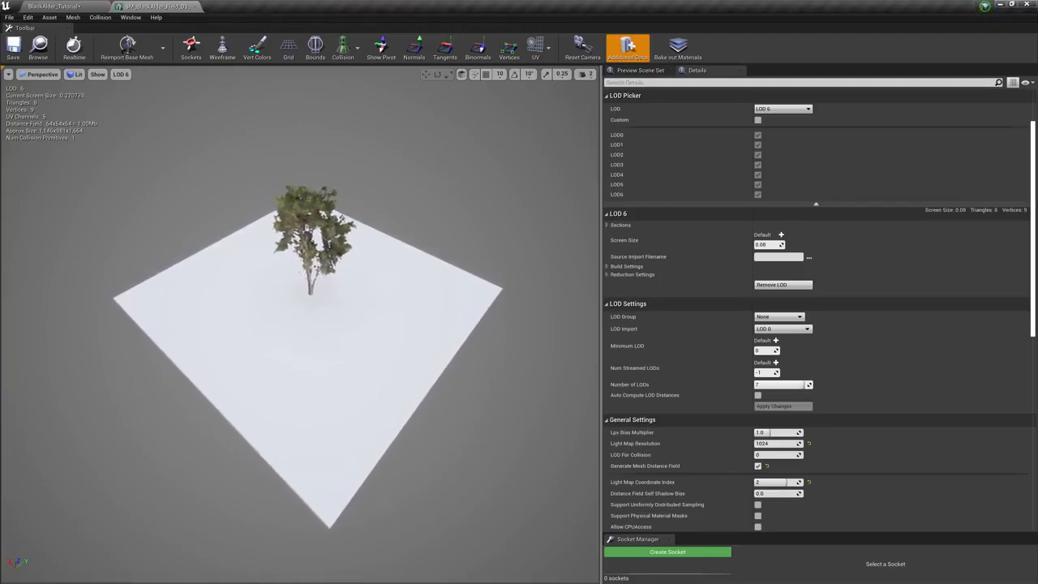
pyautogui.keyDown('alt'); pyautogui.moveTo(300, 324); pyautogui.dragTo(409, 324); pyautogui.keyUp('alt')
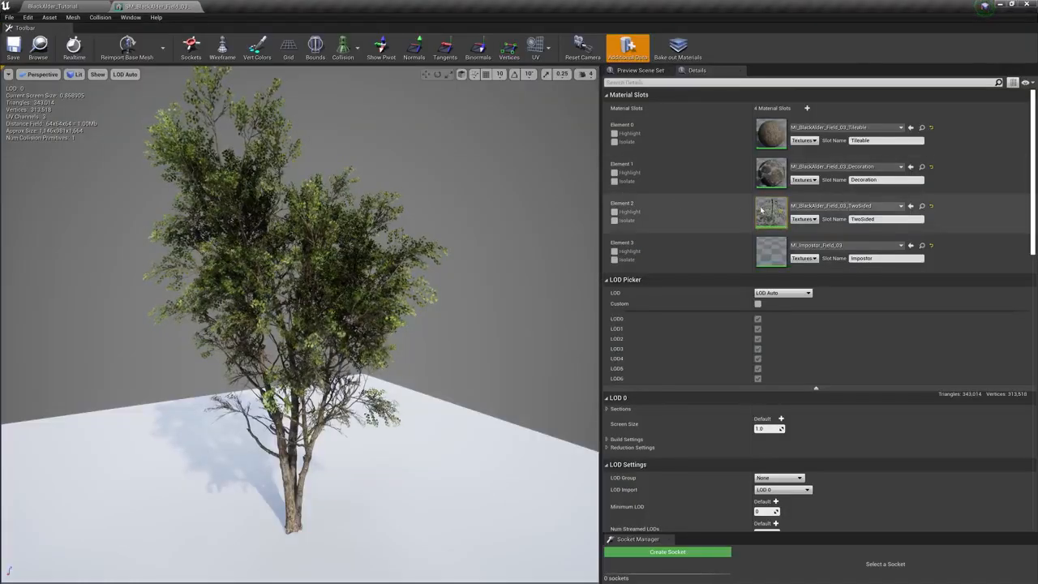
# Open the T_BlackAlder_TwoSided_Summer_Albedo texture from the mesh's TwoSided material and enter a new Maximum Texture Size
pyautogui.doubleClick(760, 210)
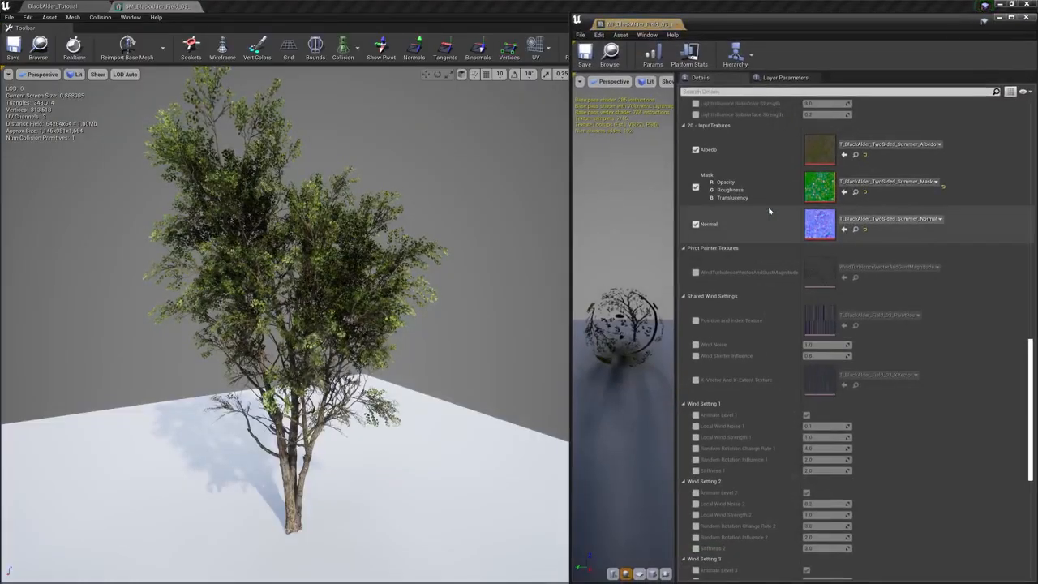
pyautogui.doubleClick(819, 151)
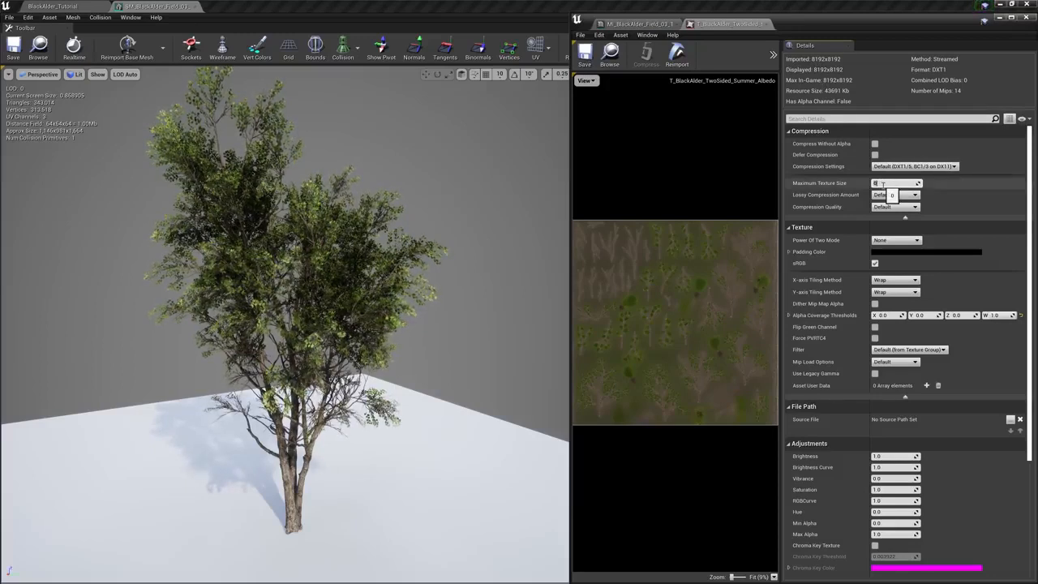
pyautogui.write('6')
pyautogui.press('Return')
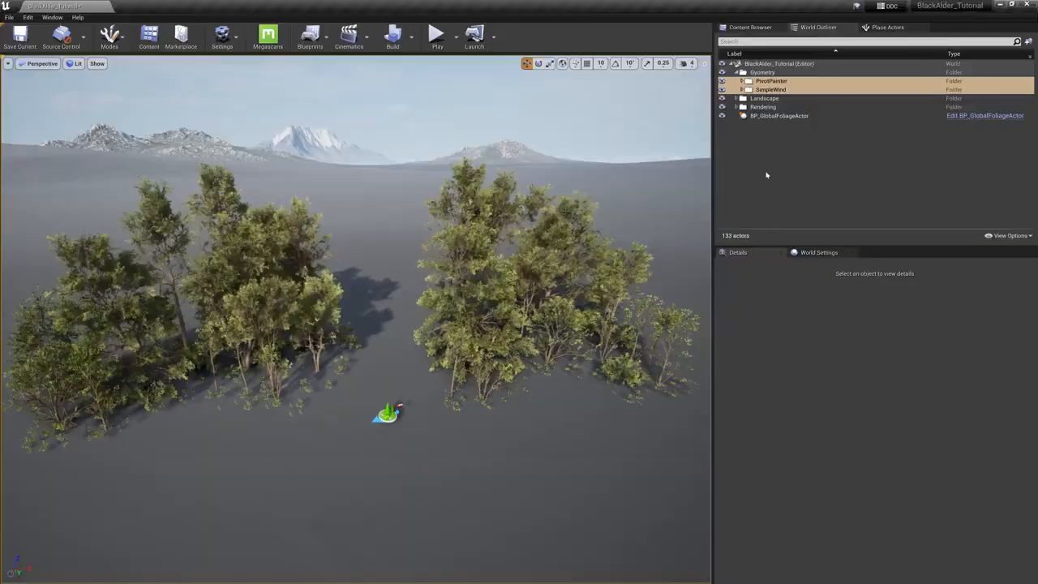
# Look up the Material Quality Level option among the editor's scalability settings
pyautogui.click(222, 36)
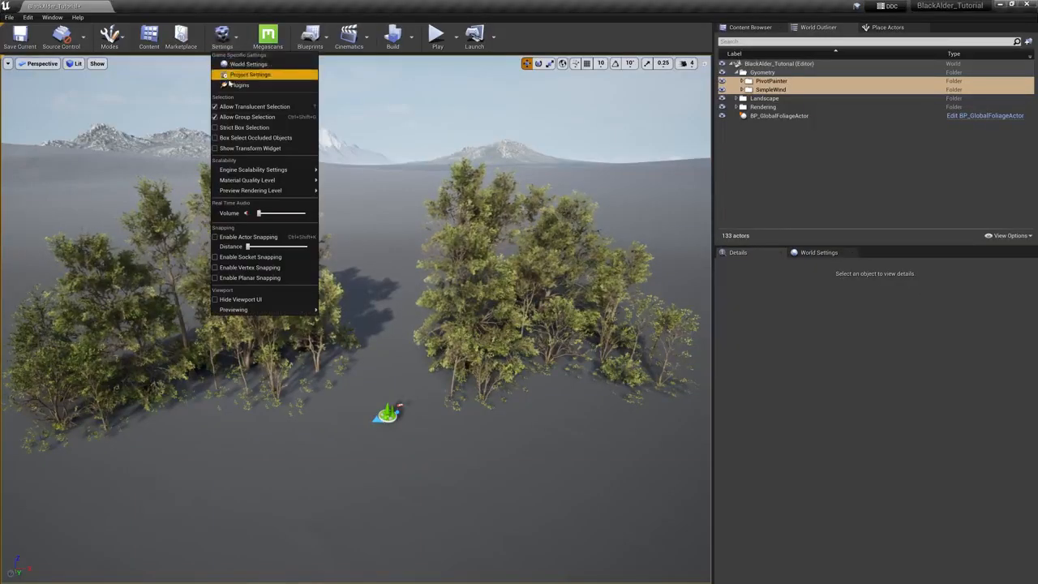
pyautogui.moveTo(252, 180)
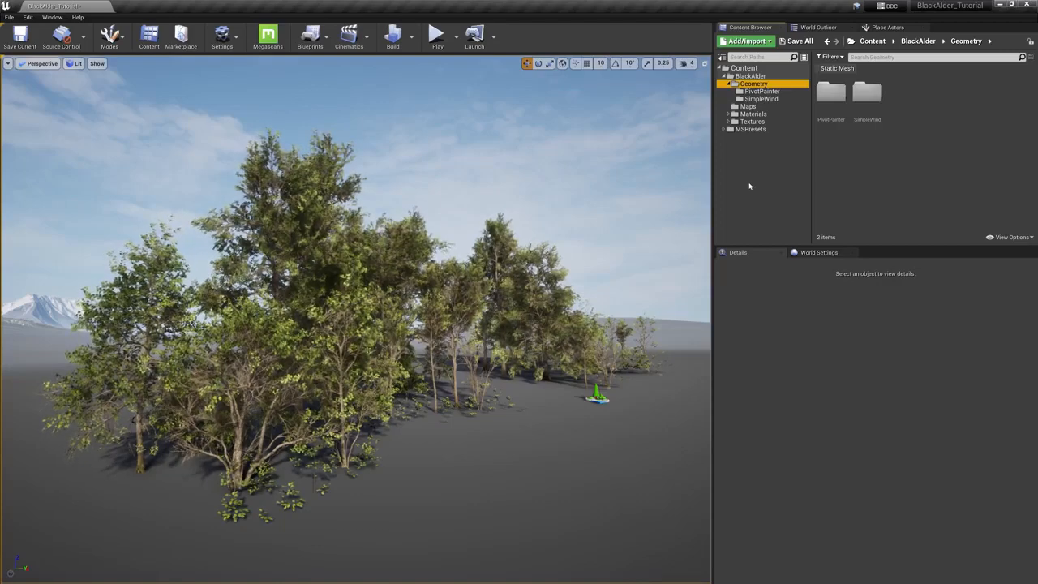
# Browse the PivotPainter geometry folder and select the meshes from SM_BlackAlder_Sapling_01_PP through the last one
pyautogui.doubleClick(830, 96)
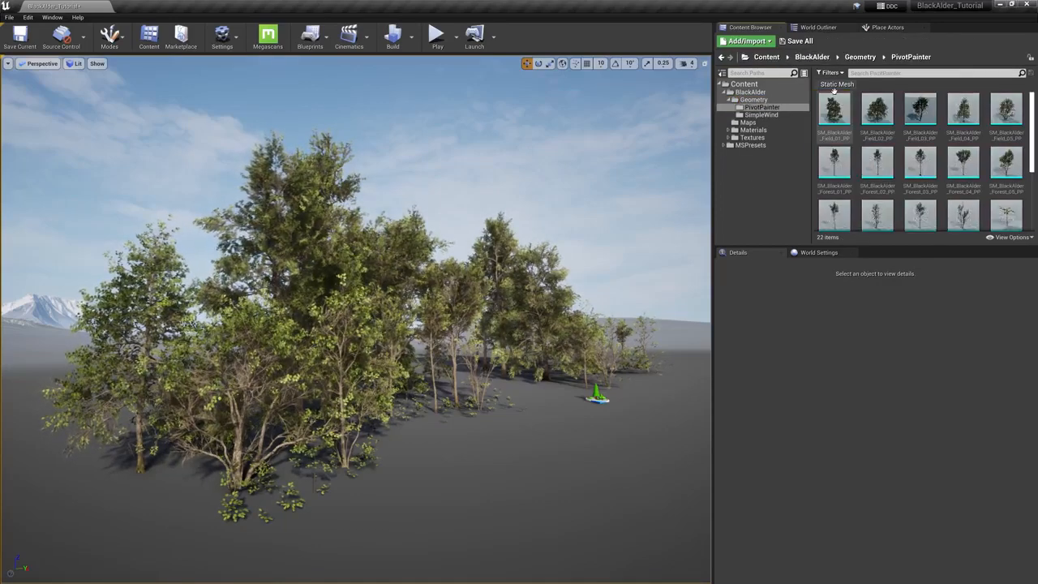
pyautogui.scroll(-2, 1032, 152)
pyautogui.scroll(-2, 1032, 152)
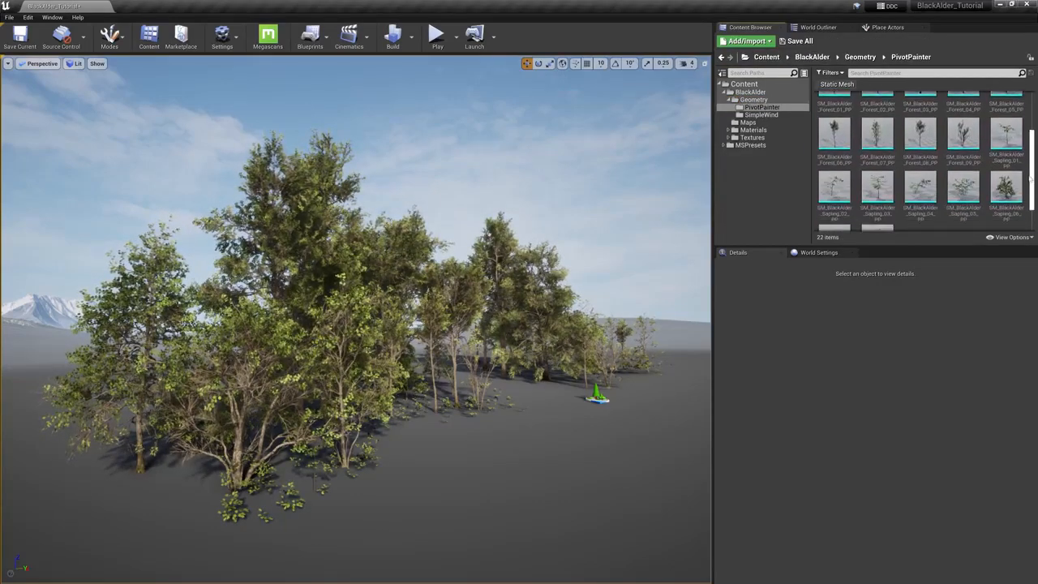
pyautogui.click(995, 125)
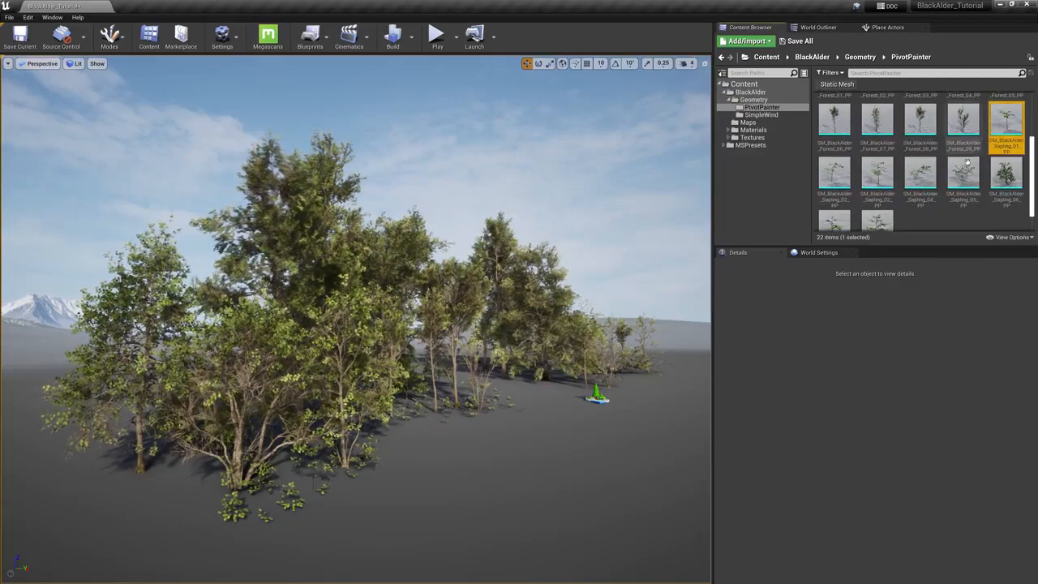
pyautogui.keyDown('shift'); pyautogui.click(876, 220); pyautogui.keyUp('shift')
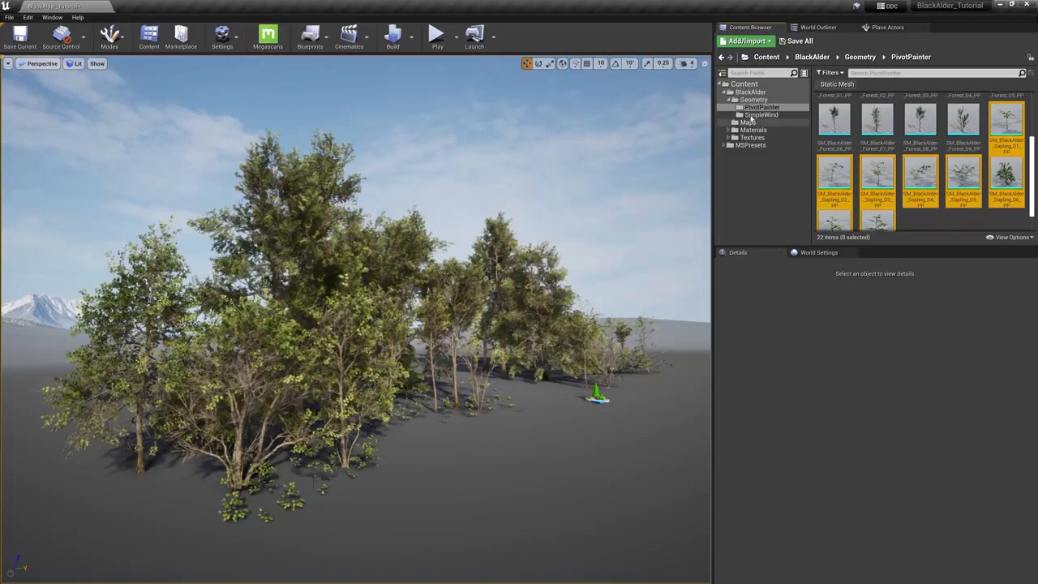
# Return to the Geometry folder and open its SimpleWind subfolder
pyautogui.click(745, 100)
pyautogui.doubleClick(867, 93)
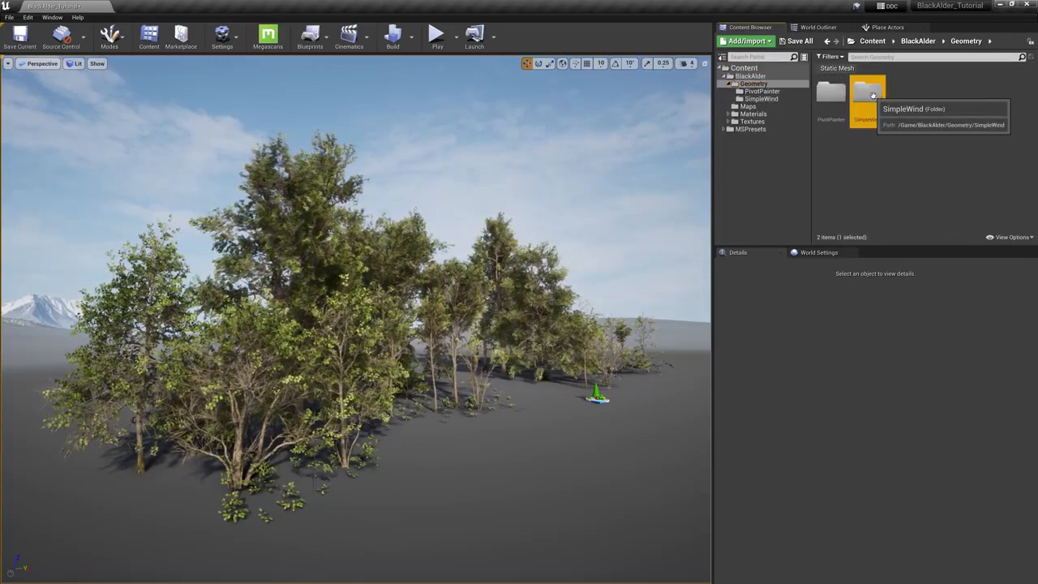